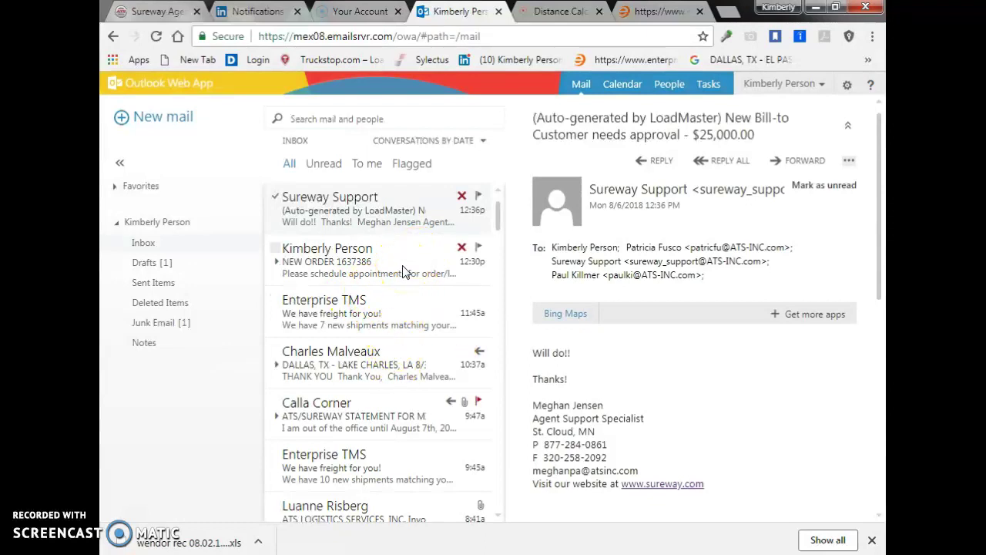
# Open the 'NEW ORDER 1637386' email asking to schedule appointments for the load
pyautogui.click(408, 263)
pyautogui.click(408, 263)
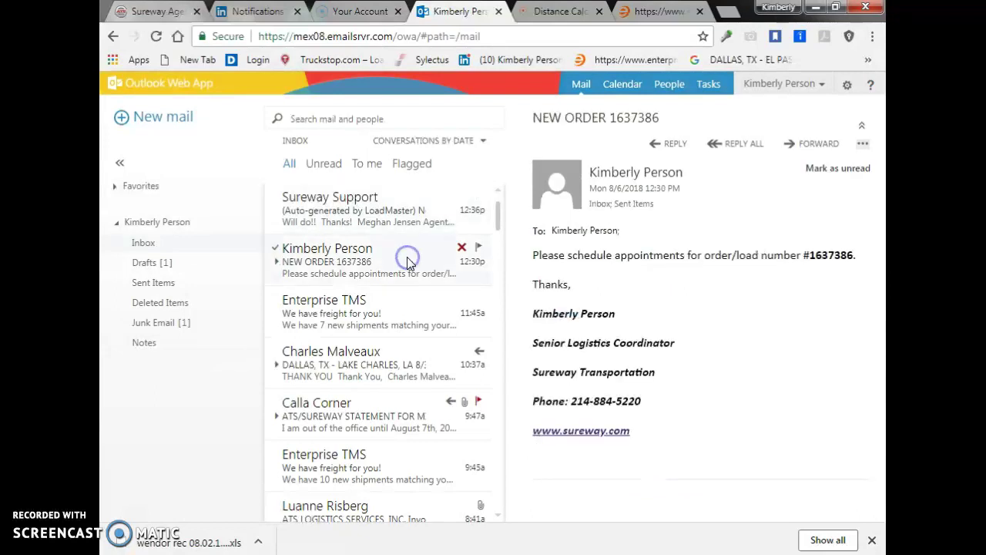
pyautogui.click(286, 260)
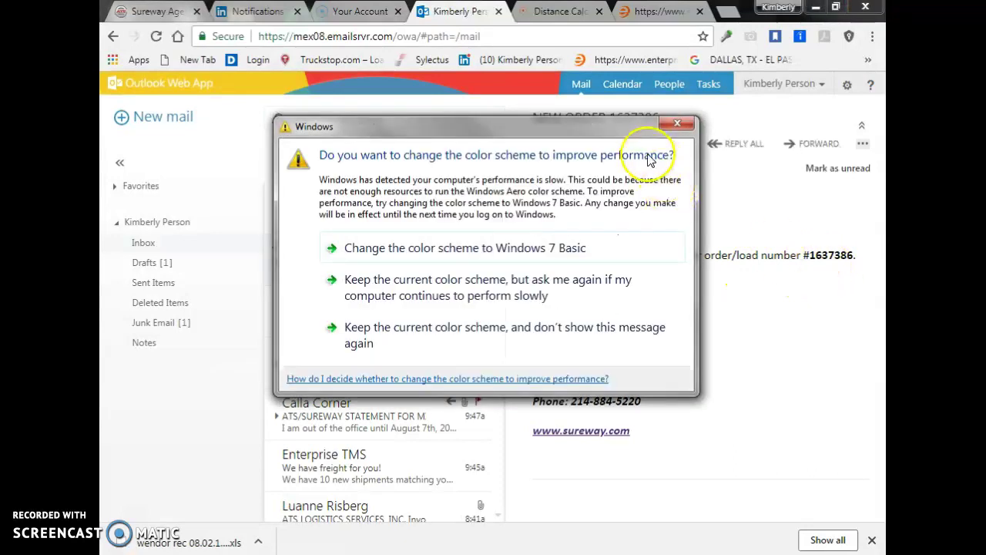
pyautogui.click(682, 129)
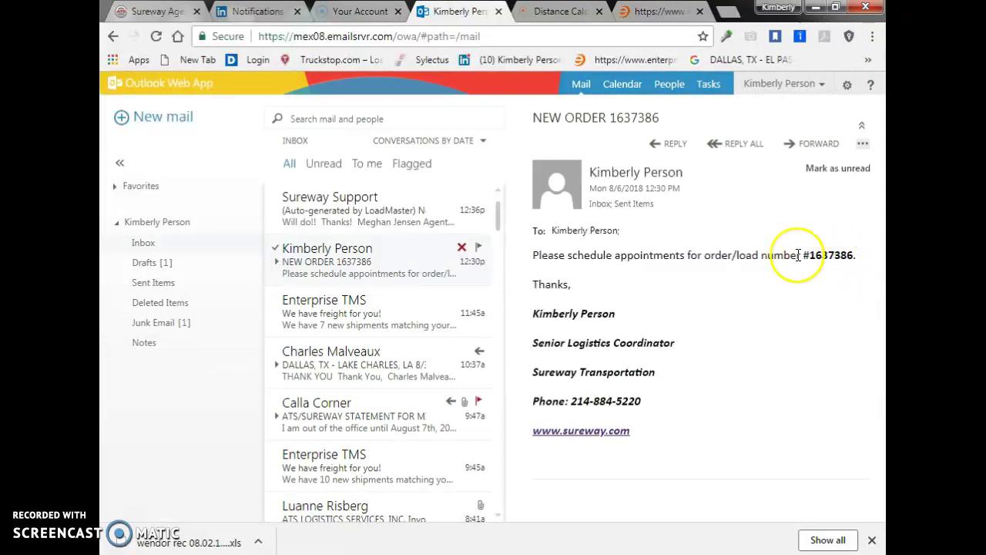
pyautogui.hotkey('alt', 'p')
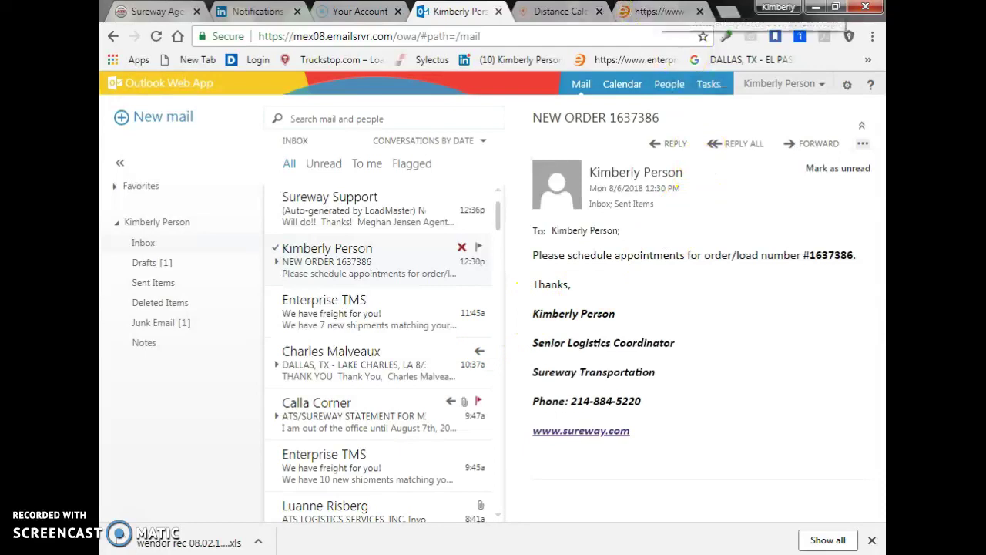
# Switch to the enterprisetms.com site and bring up its sign-in form at the Email box
pyautogui.click(655, 11)
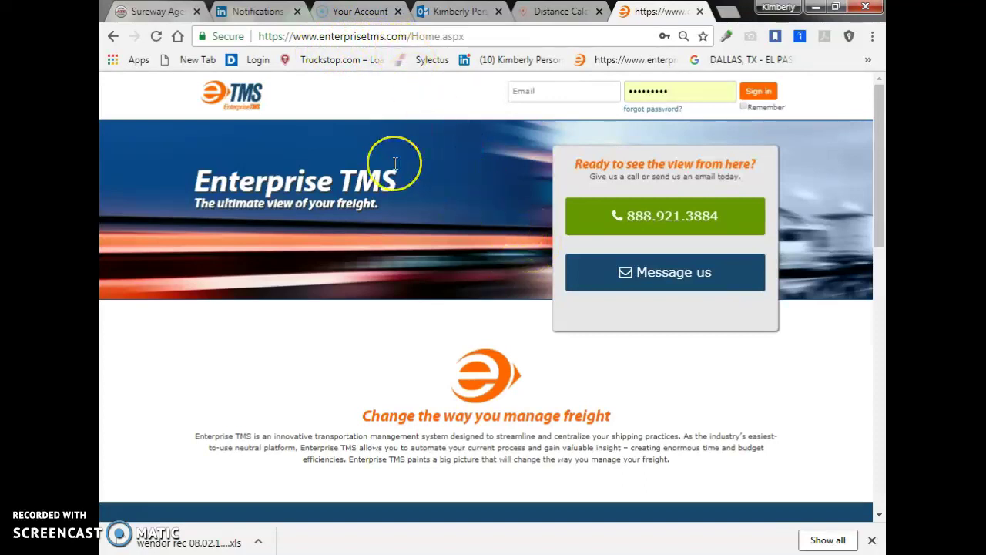
pyautogui.click(703, 36)
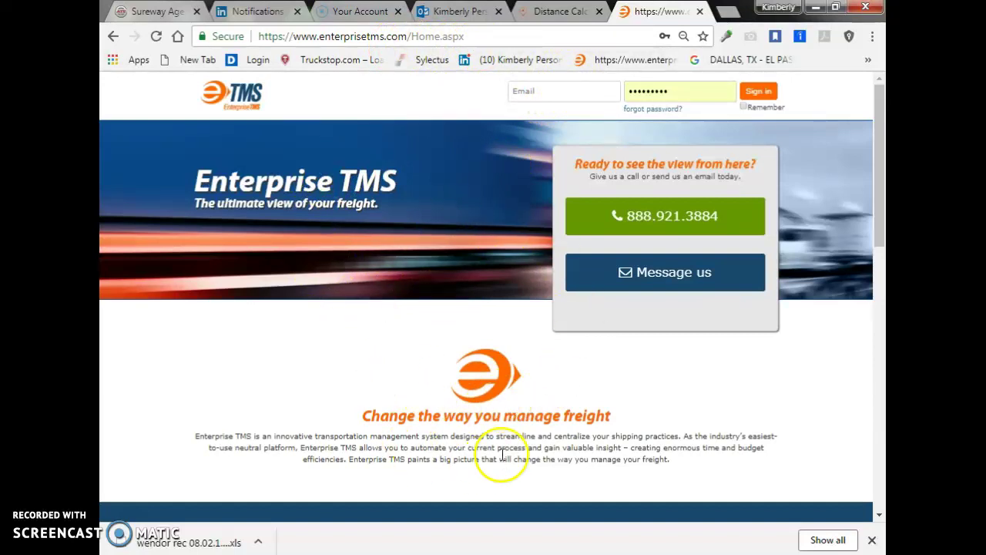
pyautogui.click(548, 91)
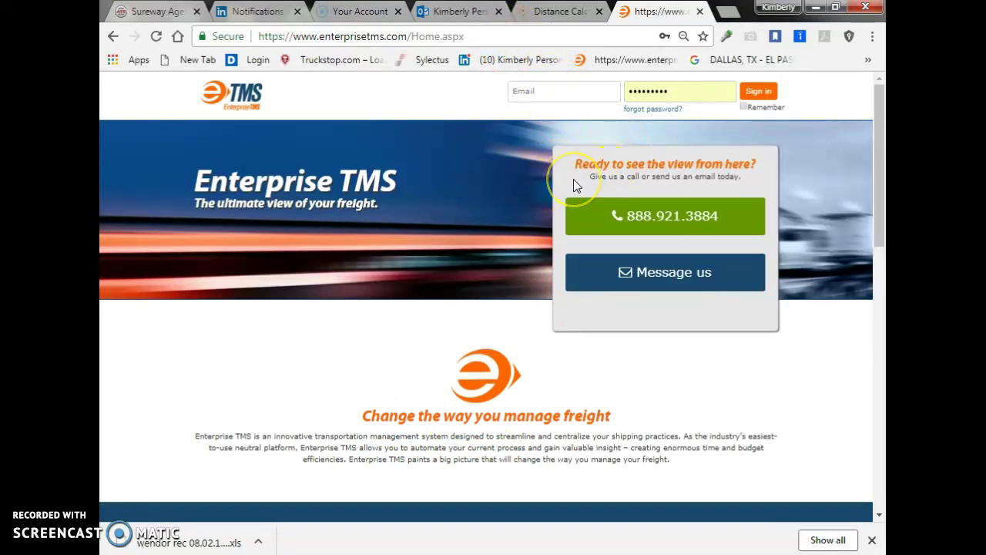
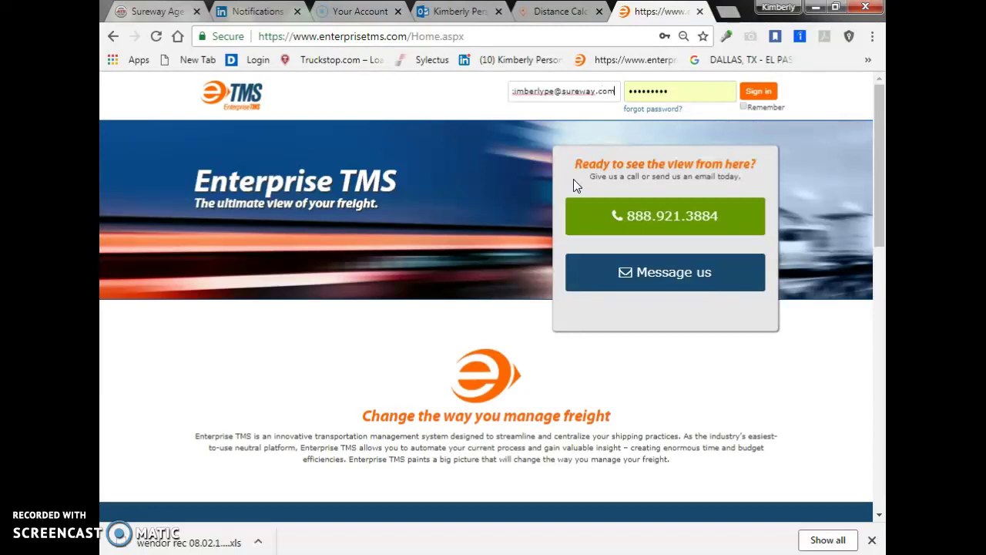
# Enter the login e-mail and replace the saved password with the account password
pyautogui.press('Left')
pyautogui.press('Left')
pyautogui.press('Left')
pyautogui.press('Left')
pyautogui.press('Left')
pyautogui.press('Left')
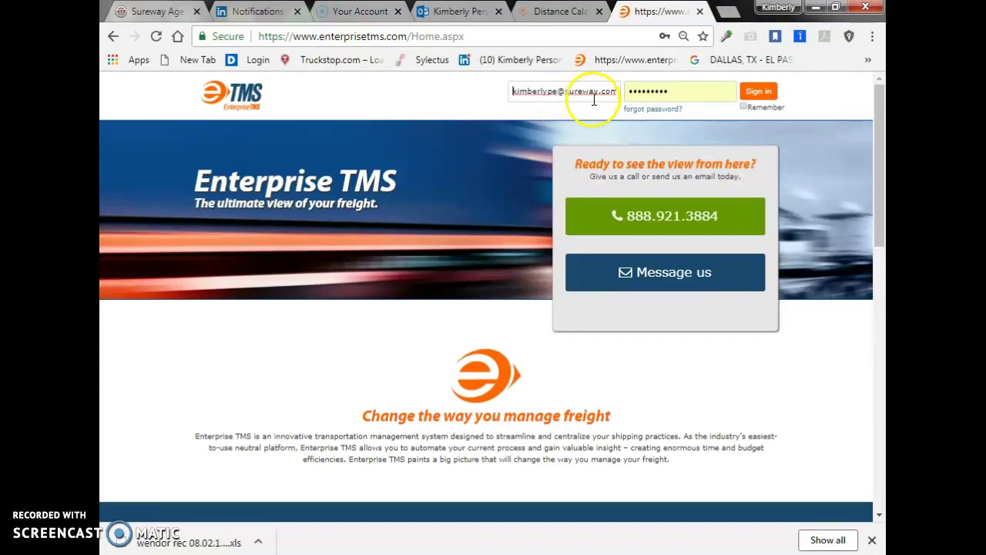
pyautogui.click(678, 90)
pyautogui.moveTo(679, 90); pyautogui.dragTo(623, 89)
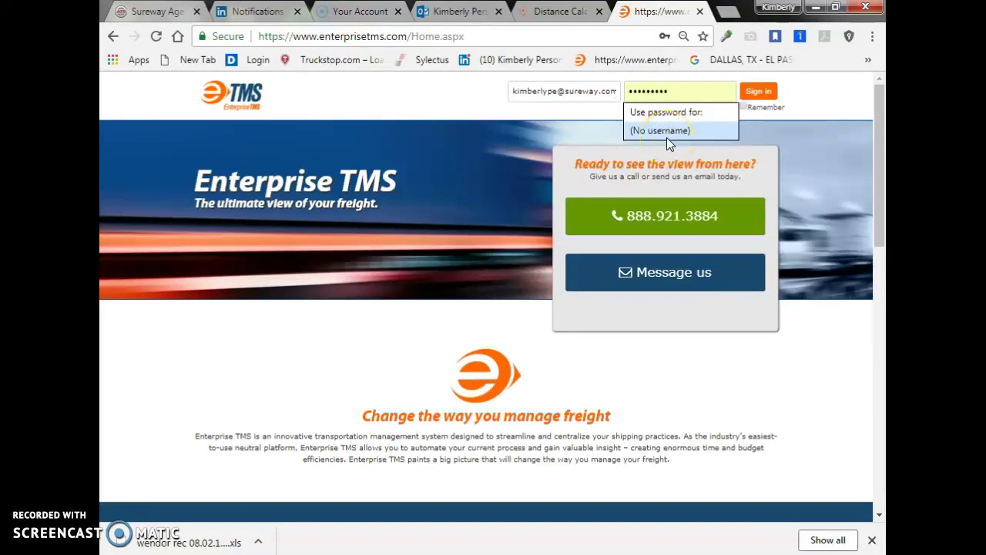
pyautogui.doubleClick(681, 92)
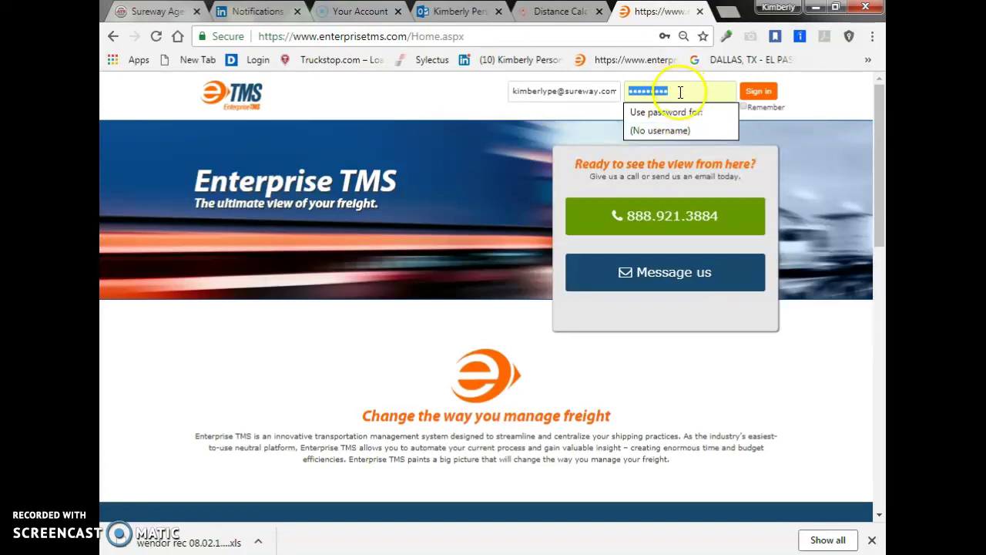
pyautogui.press('BackSpace')
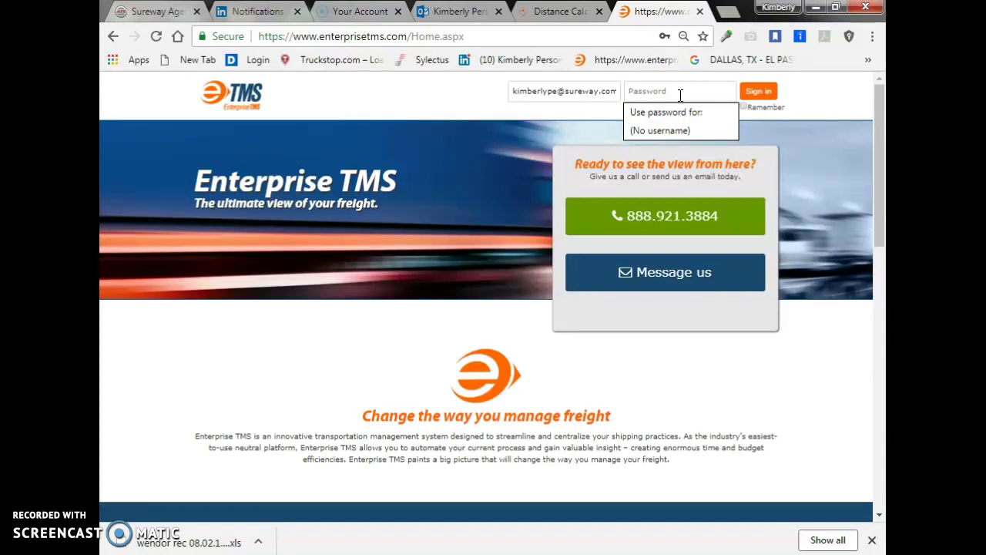
pyautogui.write('•')
# Sign in to Enterprise TMS and open the Track page's working loads list
pyautogui.click(759, 92)
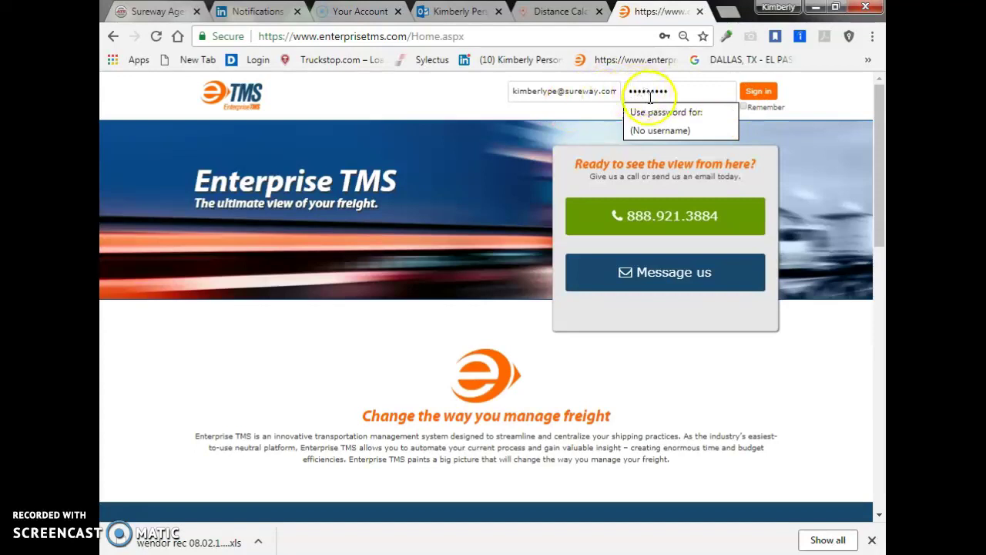
pyautogui.click(744, 108)
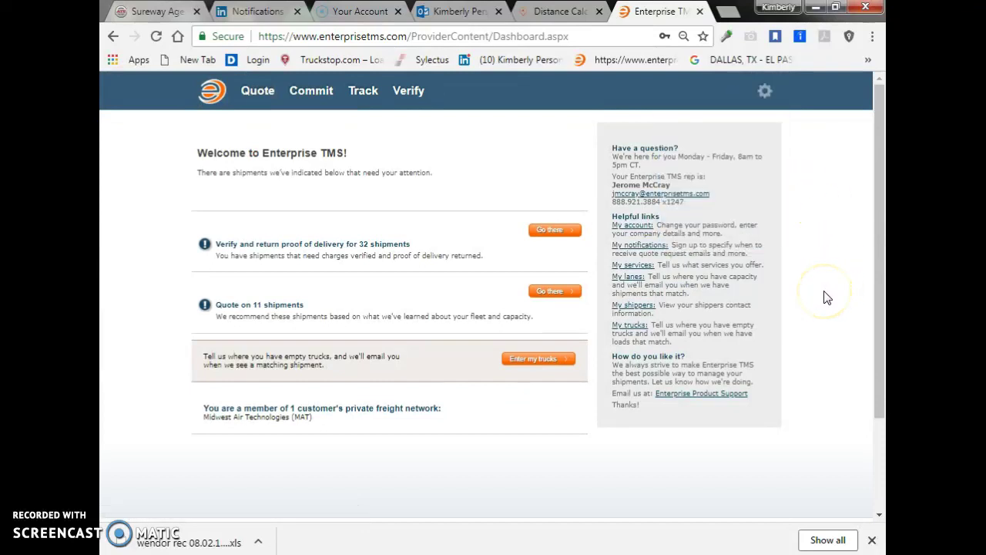
pyautogui.click(364, 94)
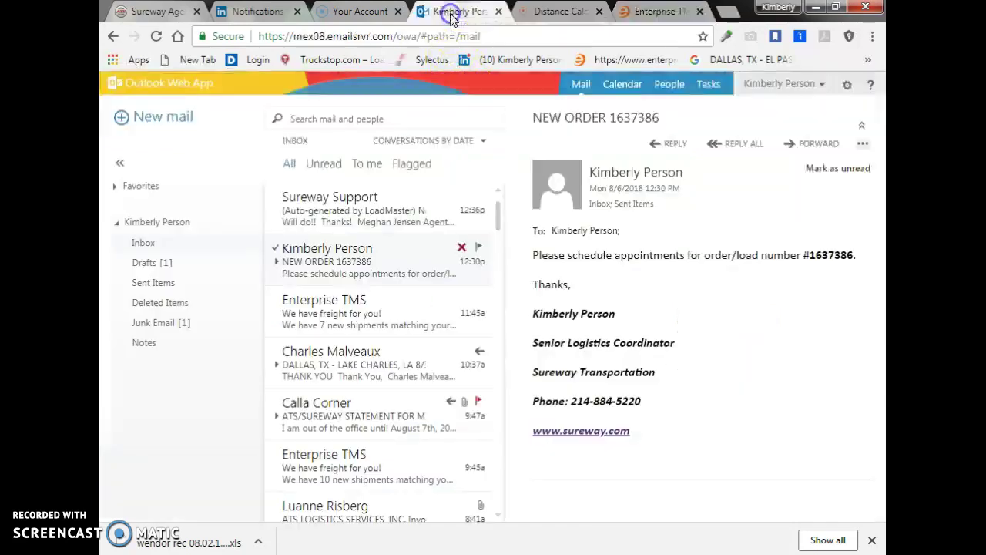
pyautogui.click(451, 11)
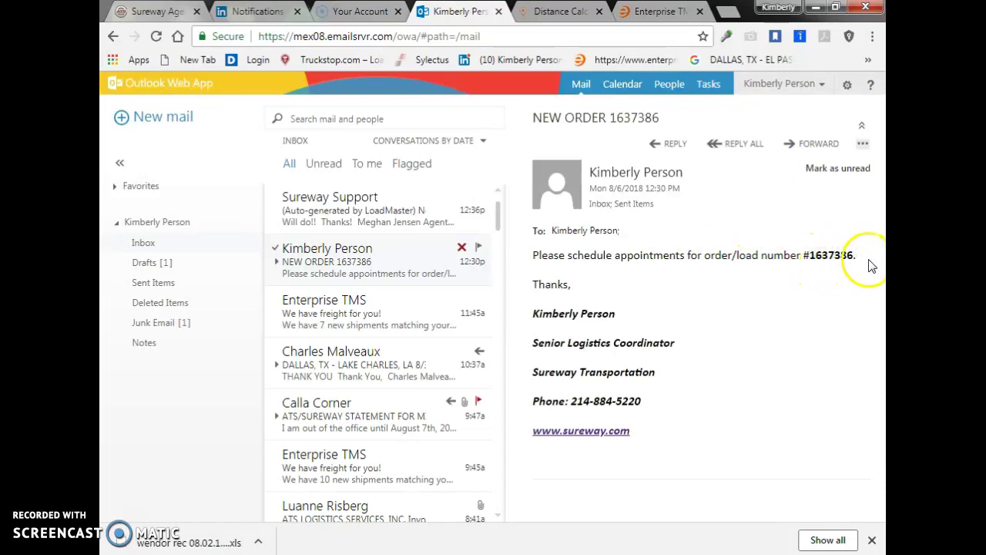
pyautogui.click(654, 11)
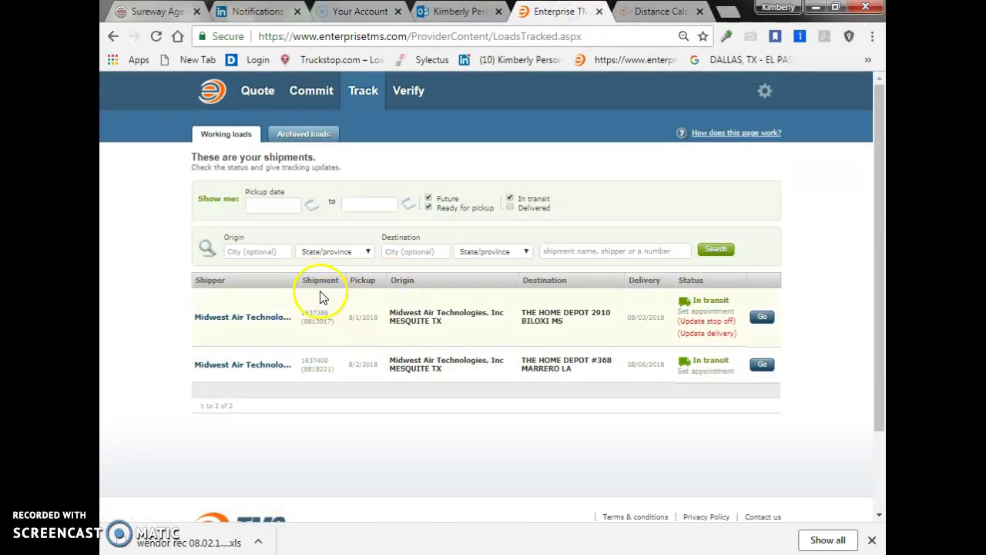
# Highlight shipment number 1637386 in the Track list and dismiss the colour-scheme popup
pyautogui.moveTo(301, 313); pyautogui.dragTo(330, 313)
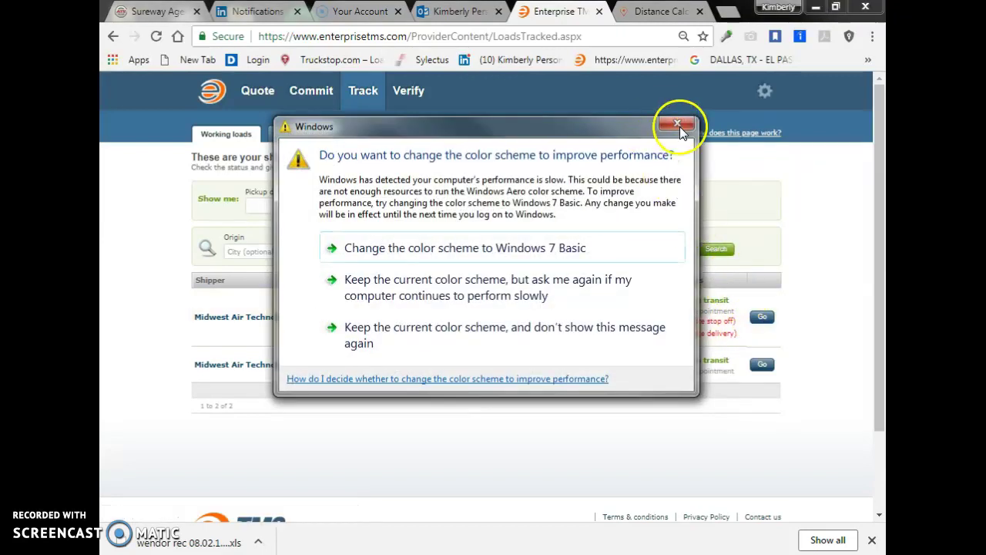
pyautogui.click(676, 125)
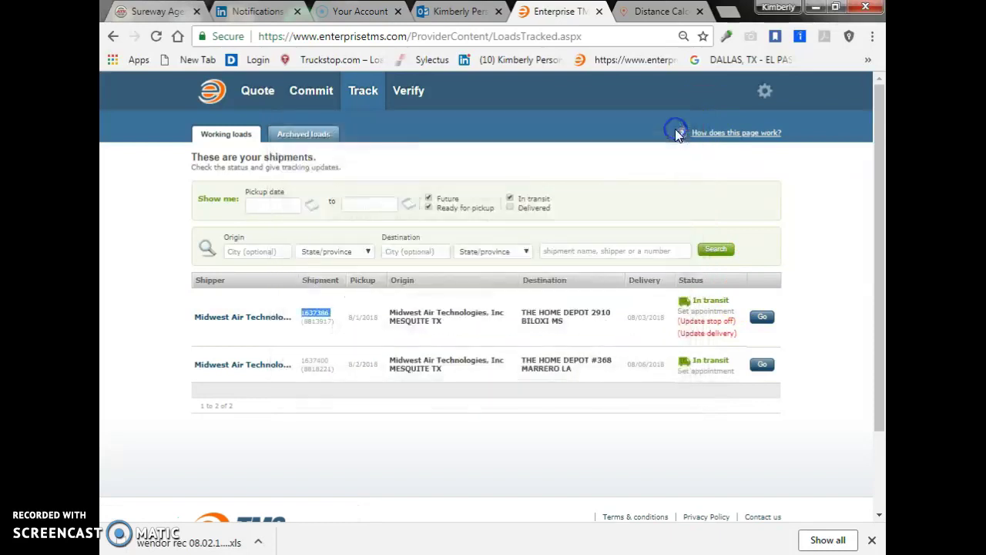
# Open load 1637386's tracking details and scroll down to its origin and stop-off addresses
pyautogui.click(762, 317)
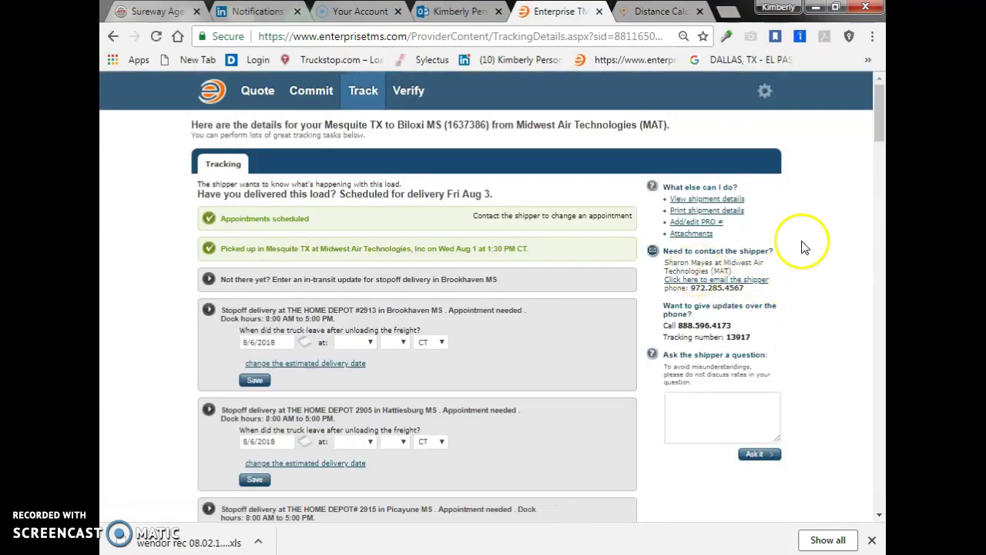
pyautogui.moveTo(876, 114); pyautogui.dragTo(850, 260)
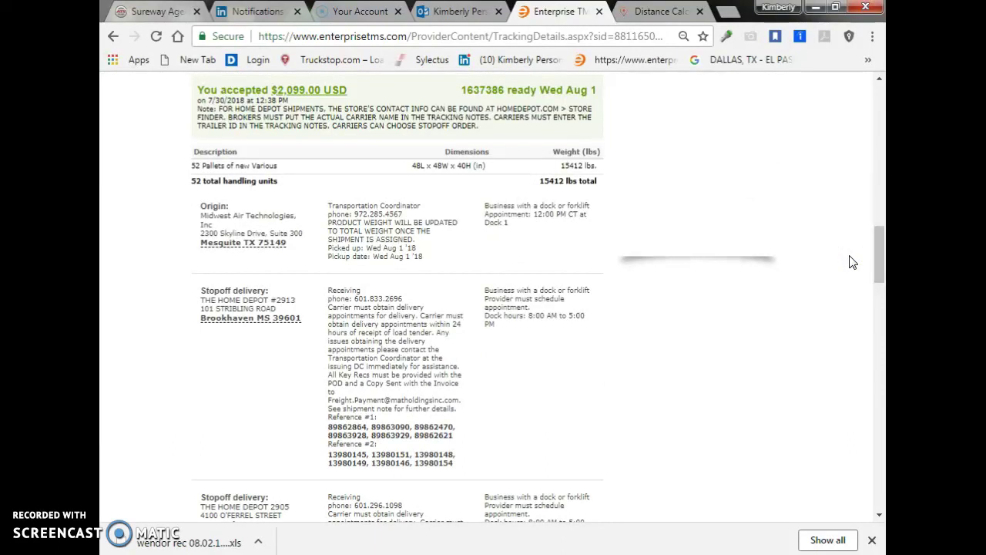
pyautogui.click(879, 256)
pyautogui.moveTo(885, 263); pyautogui.dragTo(869, 115)
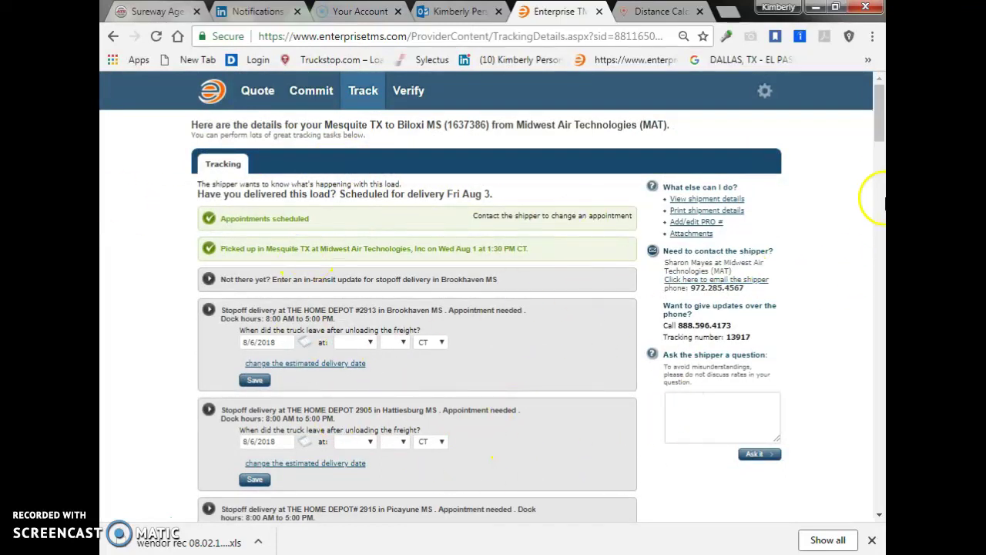
pyautogui.moveTo(878, 133); pyautogui.dragTo(848, 257)
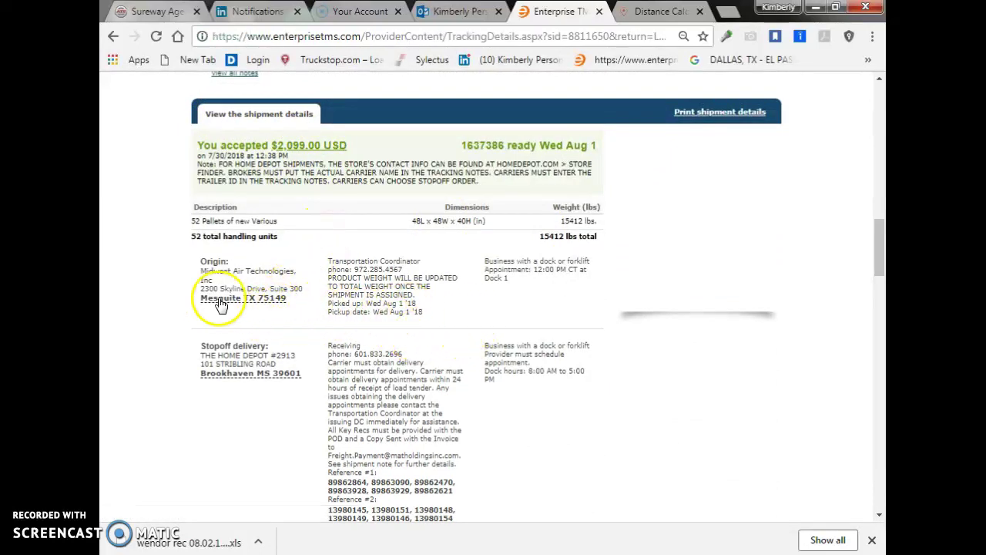
pyautogui.moveTo(876, 239); pyautogui.dragTo(871, 248)
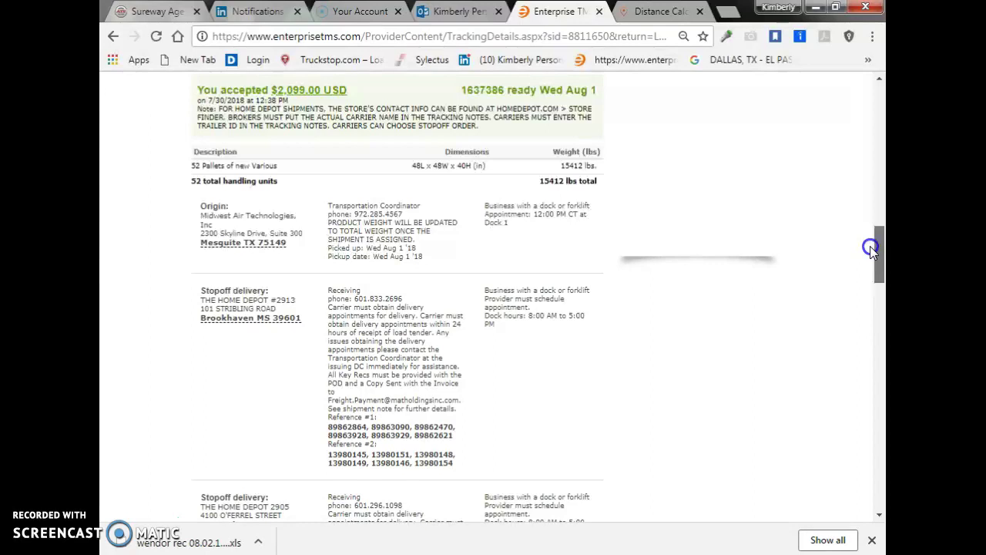
pyautogui.moveTo(870, 246); pyautogui.dragTo(870, 251)
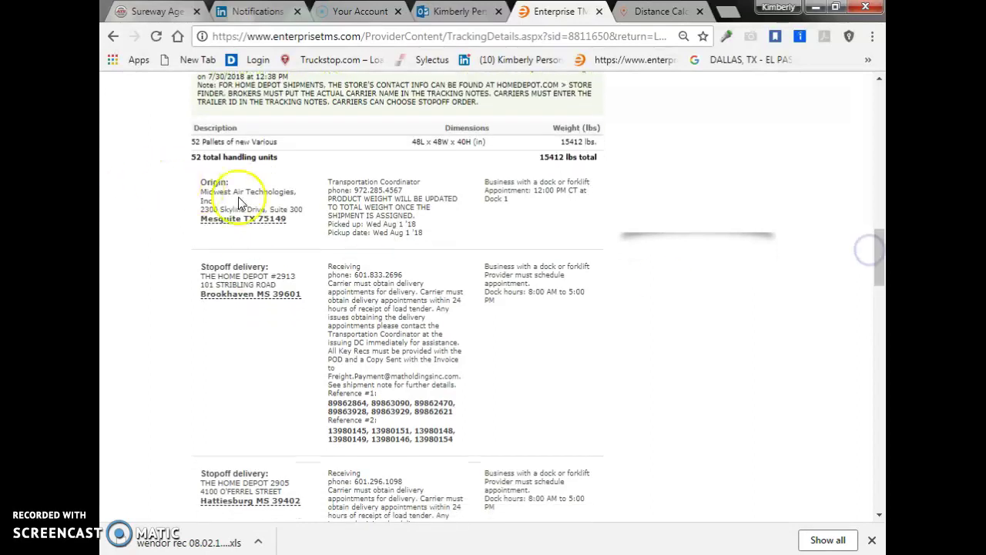
# Highlight the Mesquite TX 75149 origin address and 12:00 PM appointment, then scroll to the stop-offs
pyautogui.moveTo(198, 178); pyautogui.dragTo(303, 223)
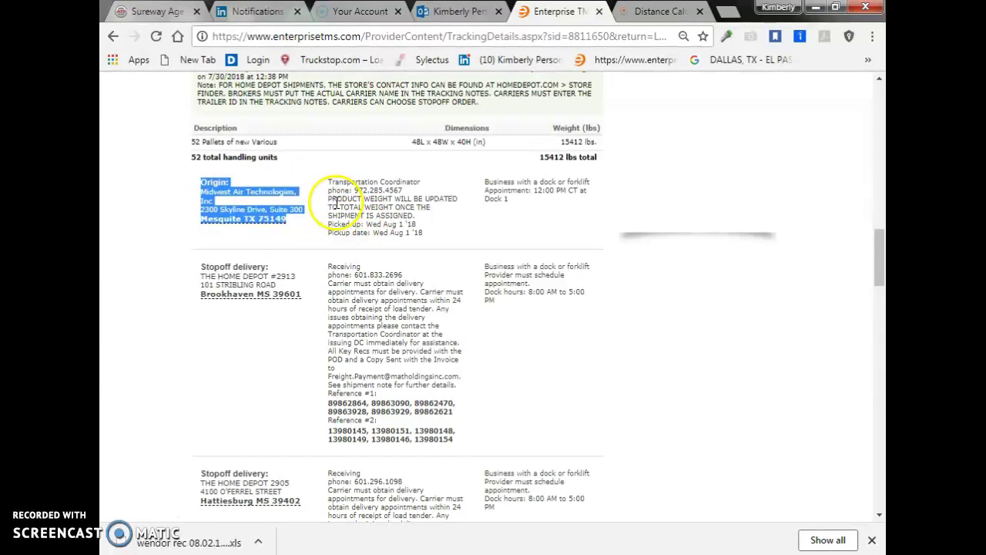
pyautogui.click(536, 193)
pyautogui.moveTo(552, 197); pyautogui.dragTo(563, 194)
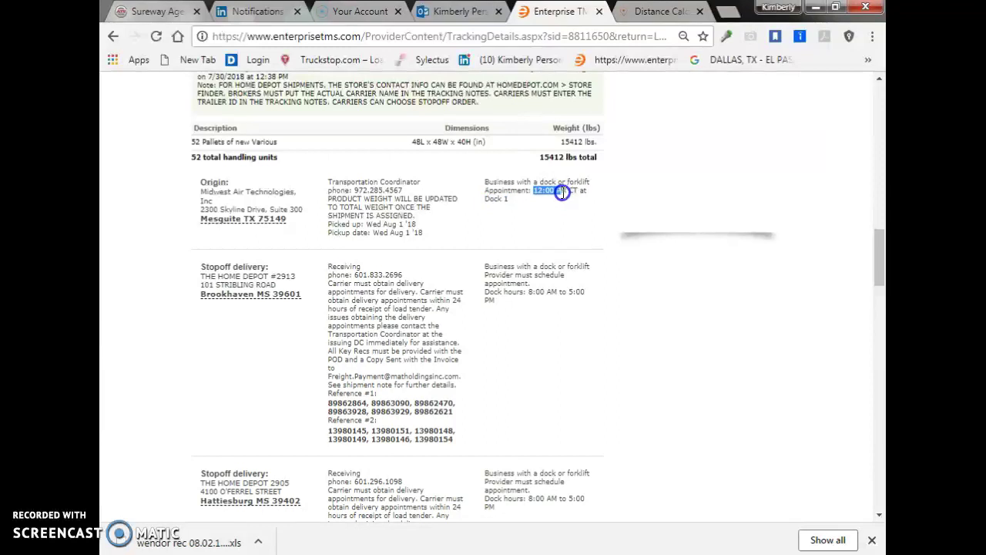
pyautogui.moveTo(566, 194); pyautogui.dragTo(570, 192)
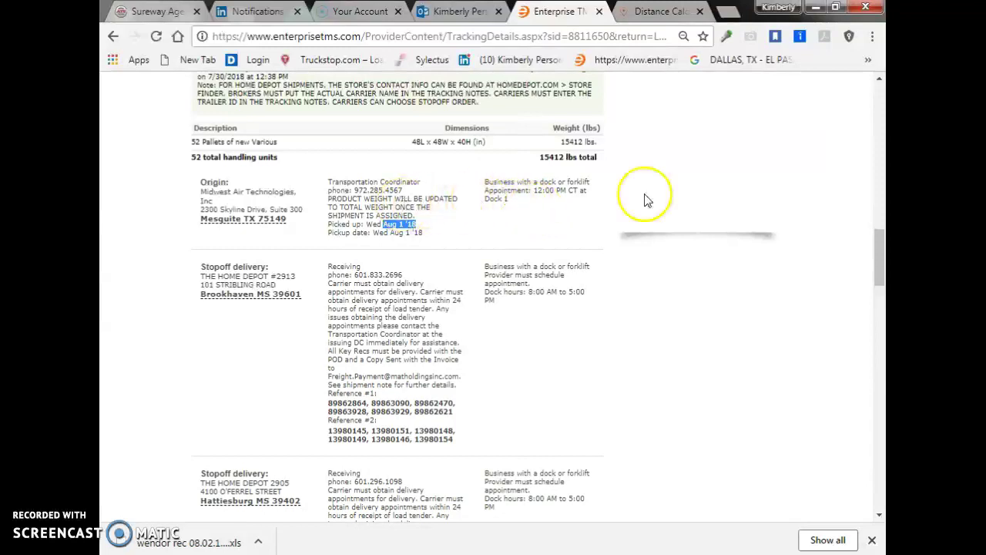
pyautogui.moveTo(879, 247); pyautogui.dragTo(873, 269)
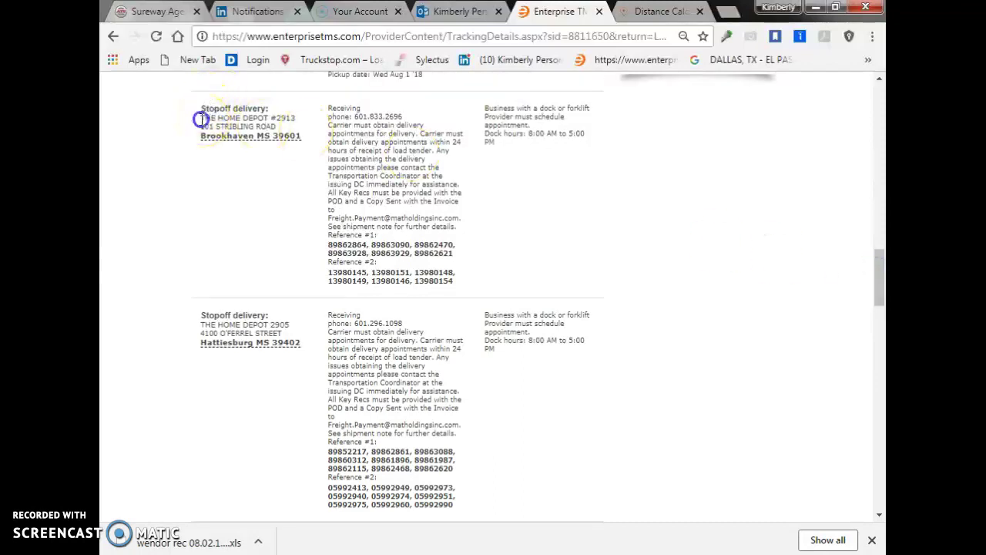
pyautogui.moveTo(201, 120); pyautogui.dragTo(270, 119)
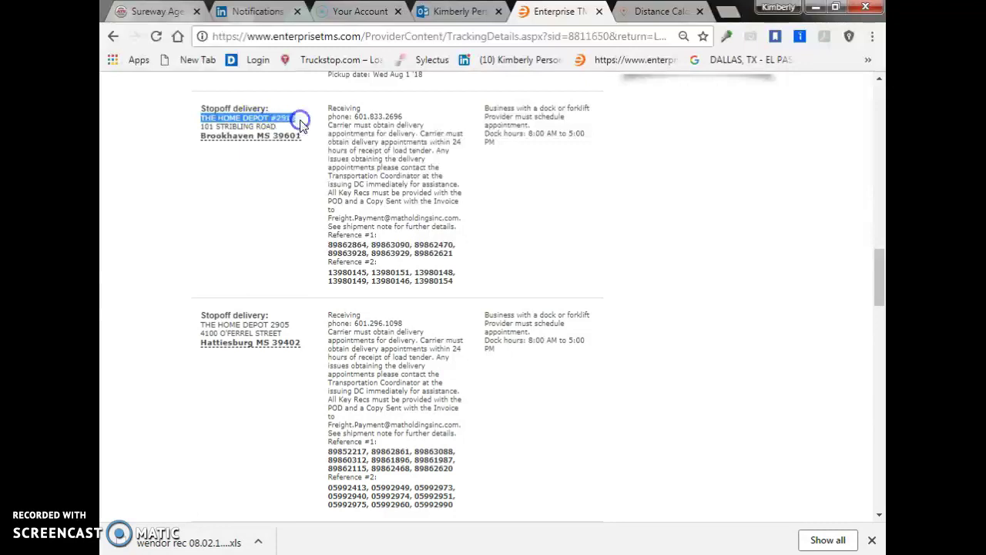
pyautogui.moveTo(291, 136); pyautogui.dragTo(273, 165)
pyautogui.click(201, 325)
pyautogui.moveTo(218, 326); pyautogui.dragTo(264, 335)
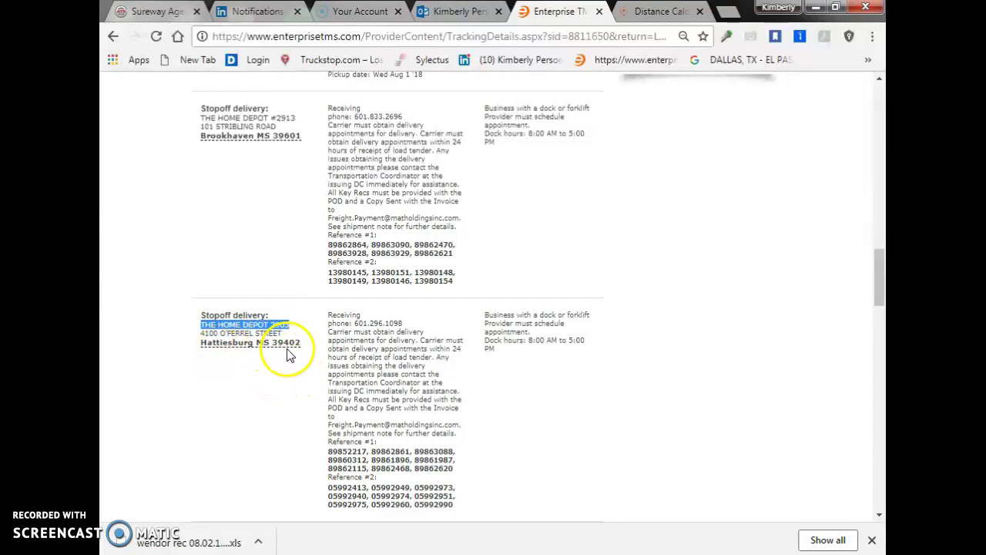
pyautogui.moveTo(881, 283); pyautogui.dragTo(881, 322)
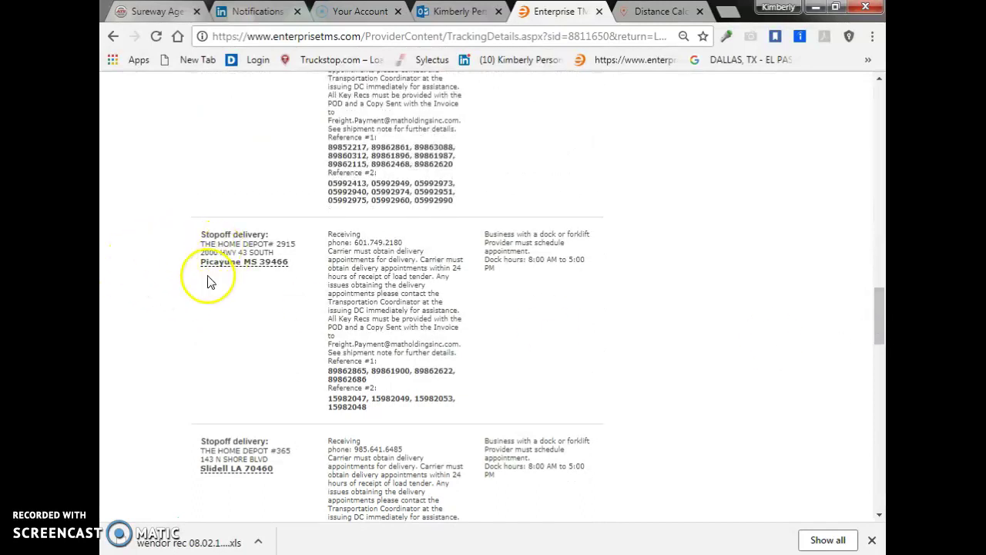
pyautogui.moveTo(200, 244); pyautogui.dragTo(291, 247)
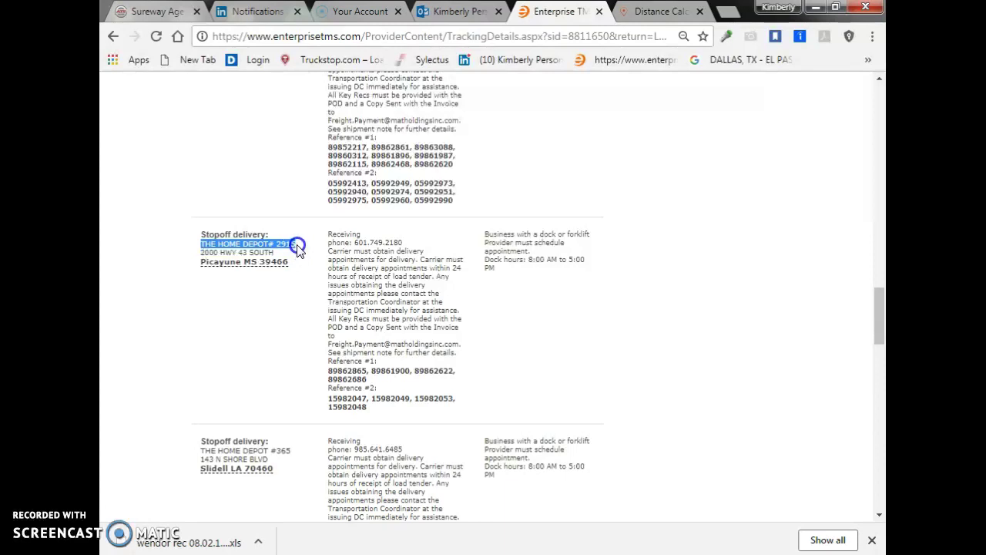
pyautogui.moveTo(875, 316); pyautogui.dragTo(880, 337)
pyautogui.moveTo(201, 245); pyautogui.dragTo(266, 251)
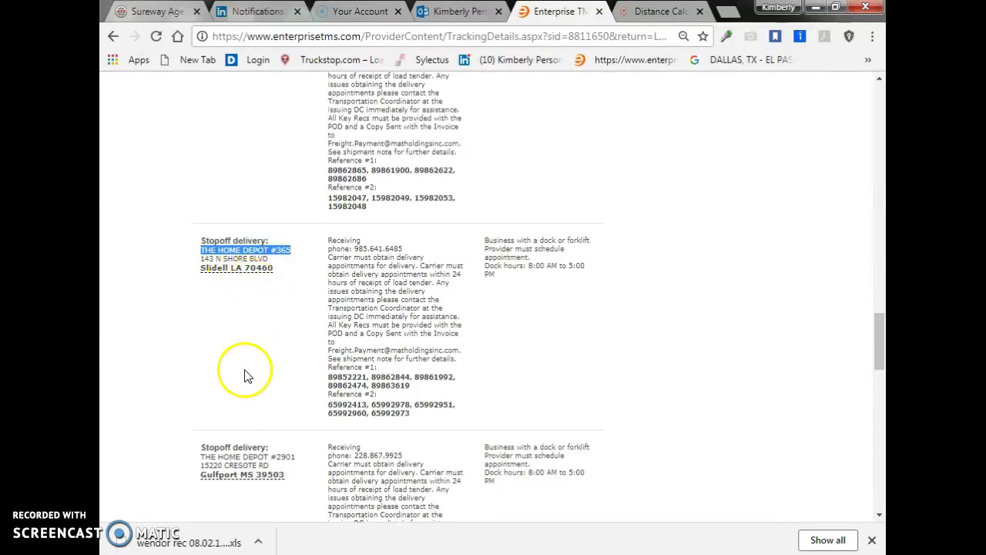
pyautogui.moveTo(200, 457); pyautogui.dragTo(234, 453)
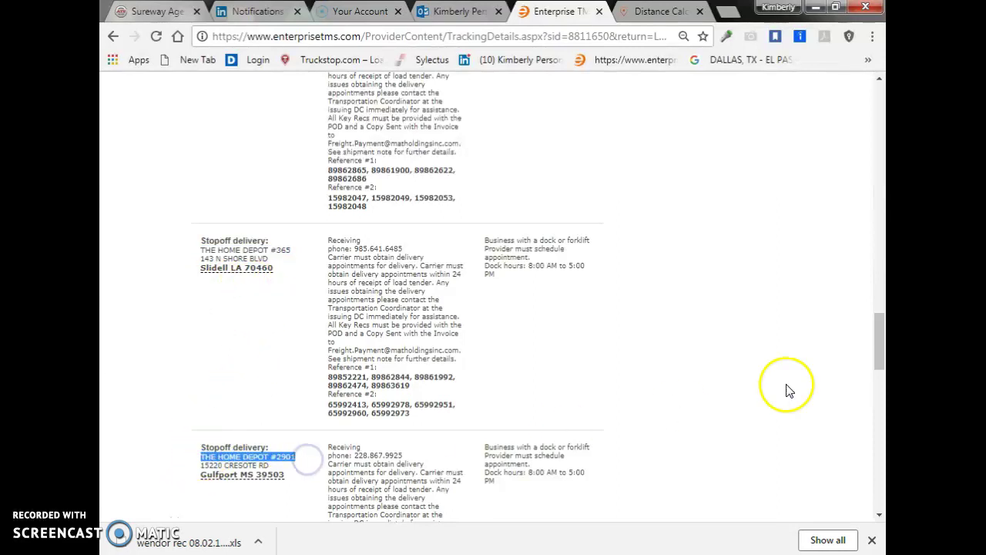
pyautogui.moveTo(873, 348); pyautogui.dragTo(875, 387)
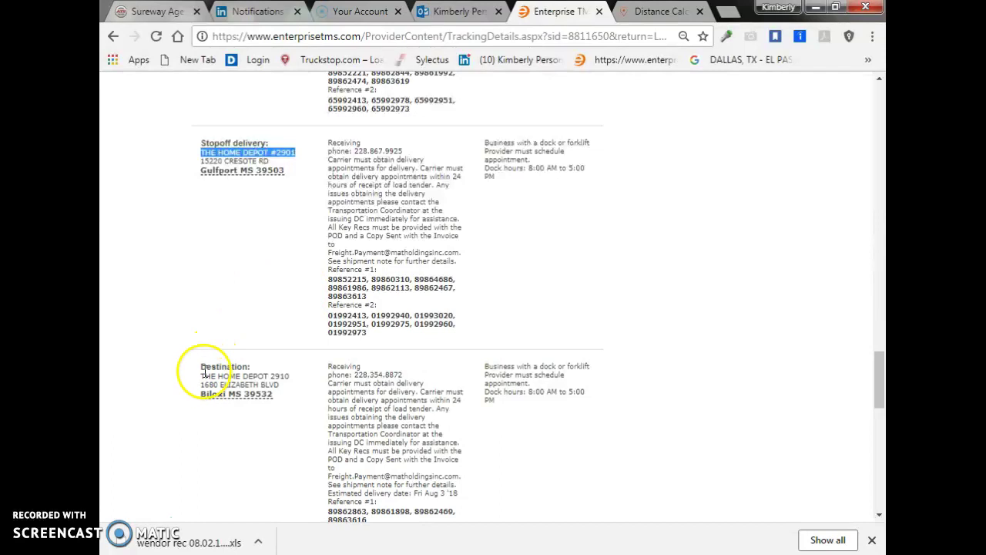
pyautogui.moveTo(198, 377); pyautogui.dragTo(299, 374)
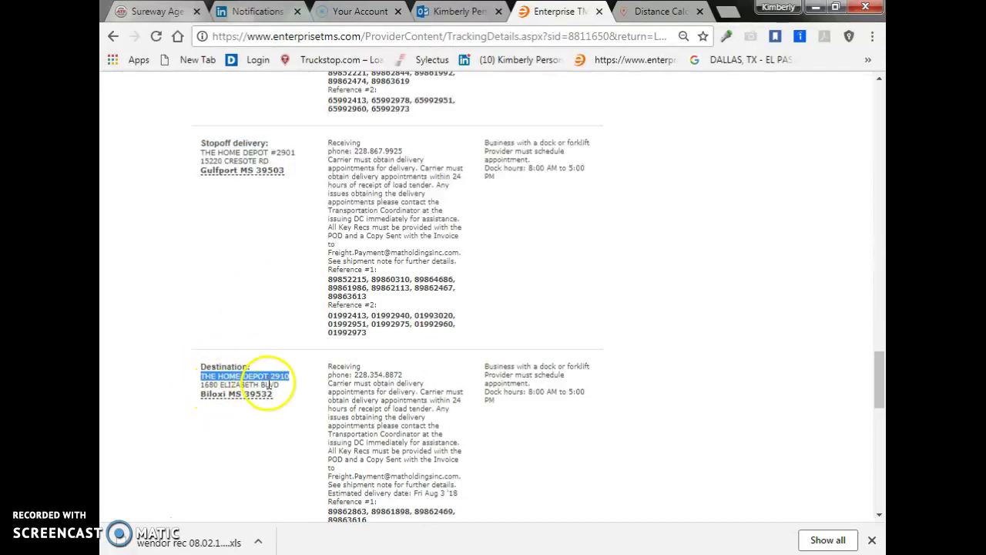
pyautogui.moveTo(285, 377); pyautogui.dragTo(308, 377)
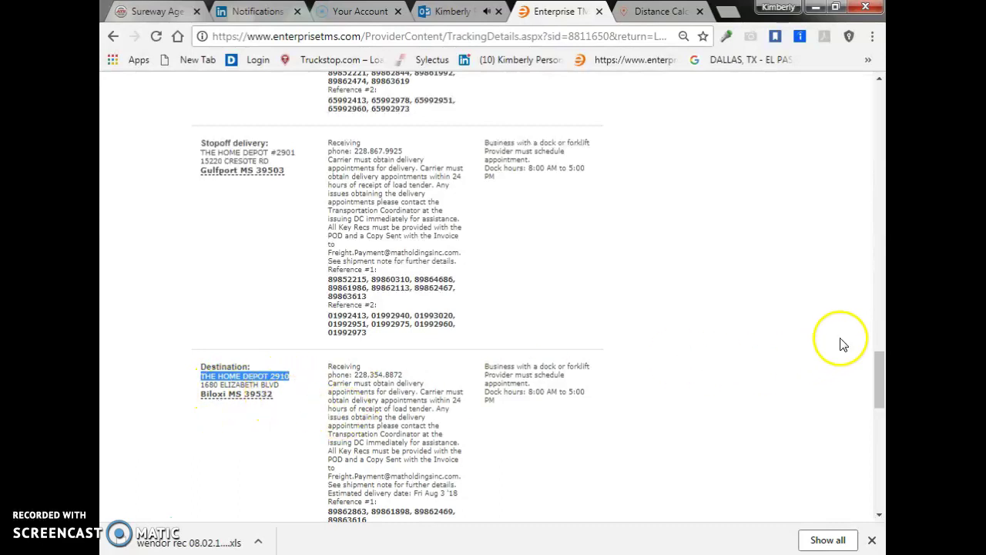
pyautogui.moveTo(876, 365); pyautogui.dragTo(866, 257)
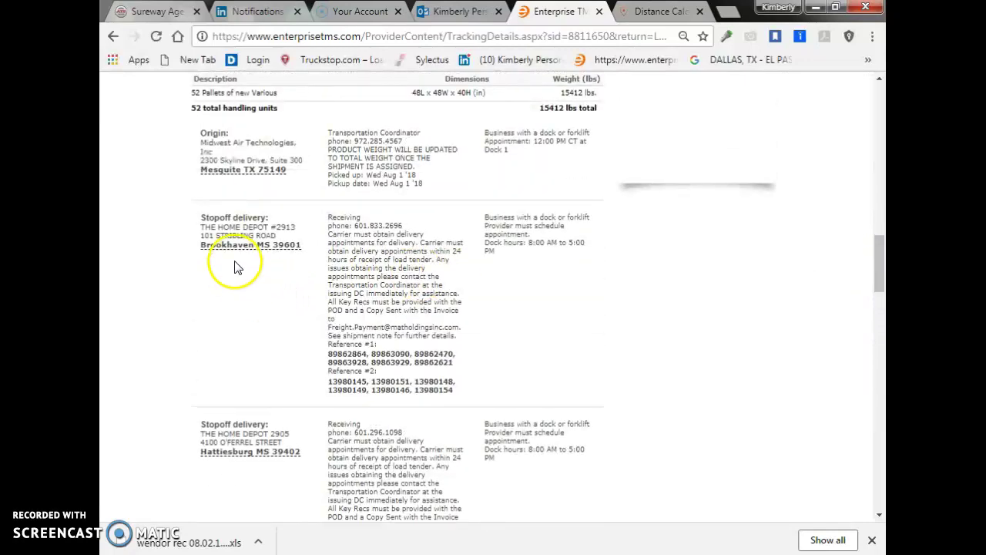
# Review the stops, then select 'Mesquite TX 75149' in the Origin block
pyautogui.scroll(-1, 231, 439)
pyautogui.scroll(-6, 235, 385)
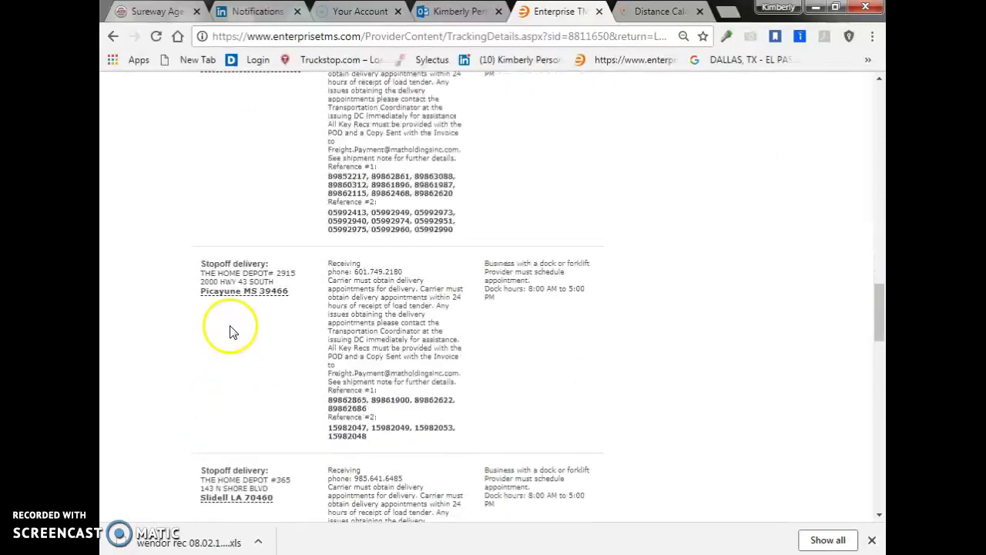
pyautogui.scroll(-5, 247, 350)
pyautogui.tripleClick(258, 385)
pyautogui.scroll(-1, 231, 339)
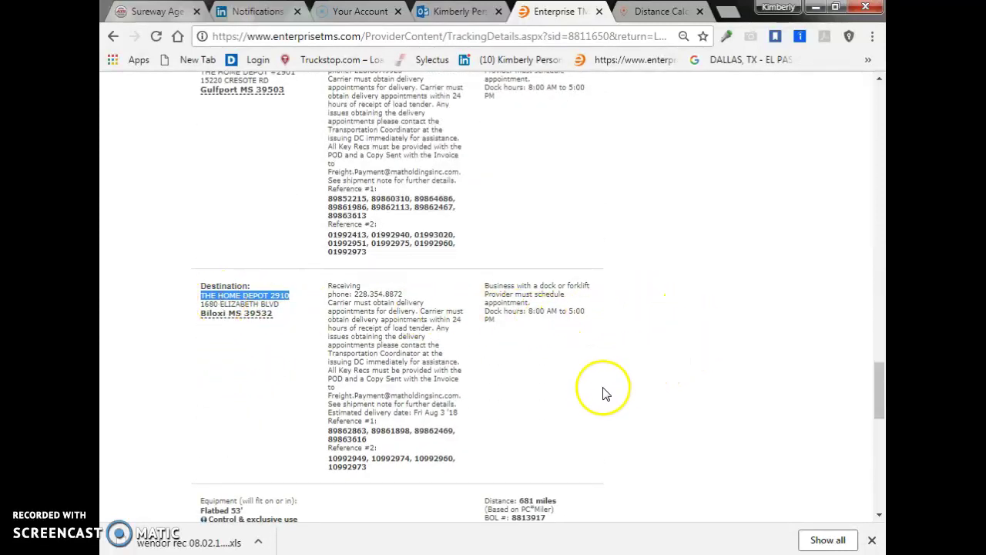
pyautogui.scroll(9, 609, 389)
pyautogui.scroll(5, 621, 380)
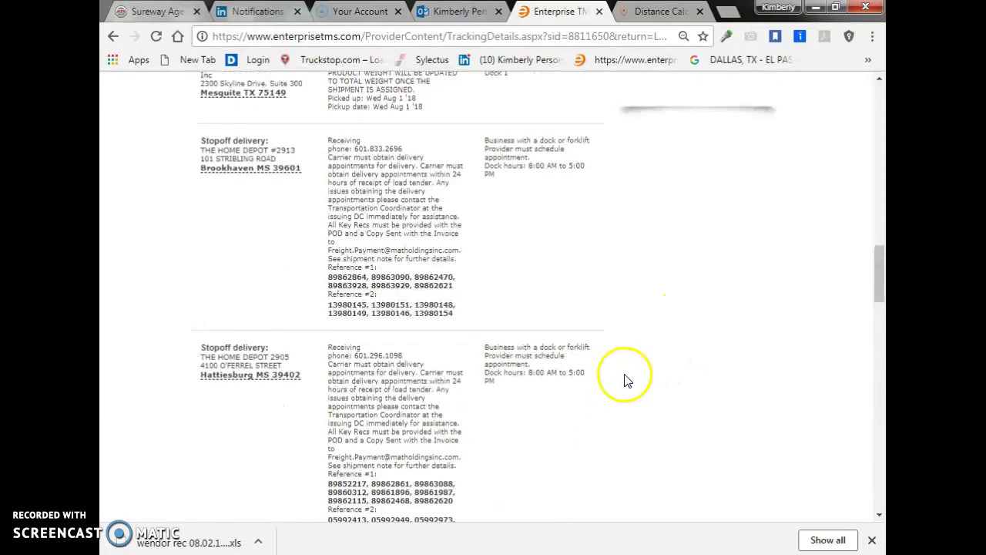
pyautogui.scroll(-1, 626, 380)
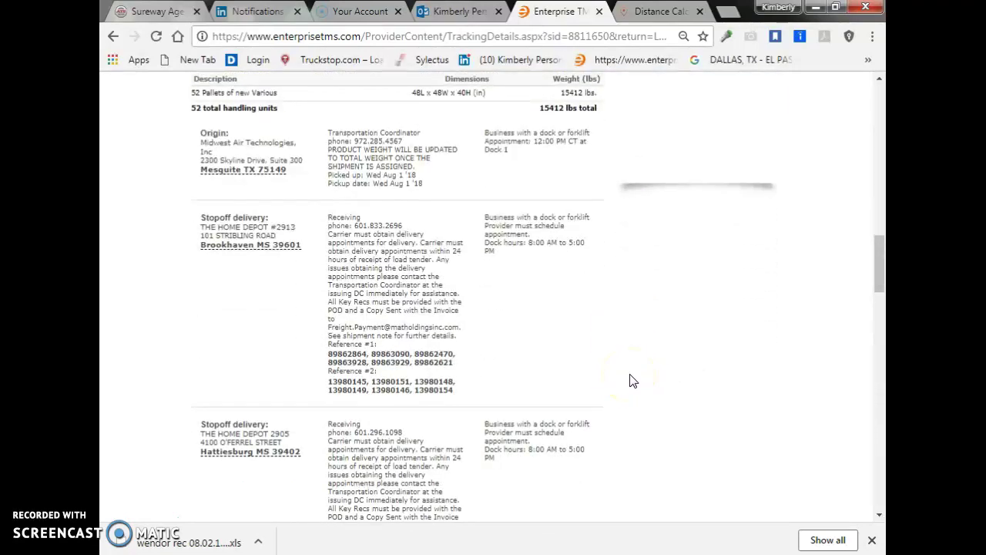
pyautogui.scroll(-1, 631, 380)
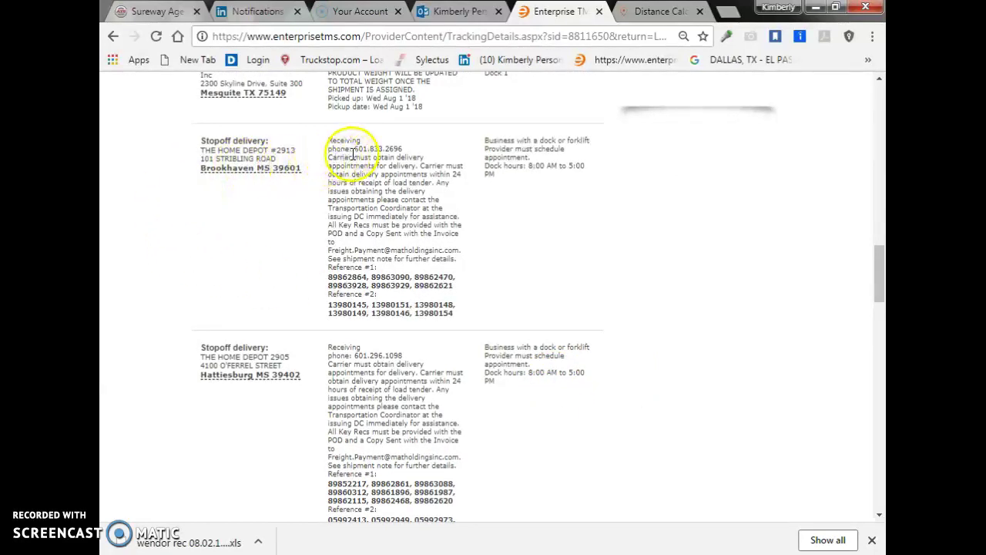
pyautogui.scroll(1, 308, 146)
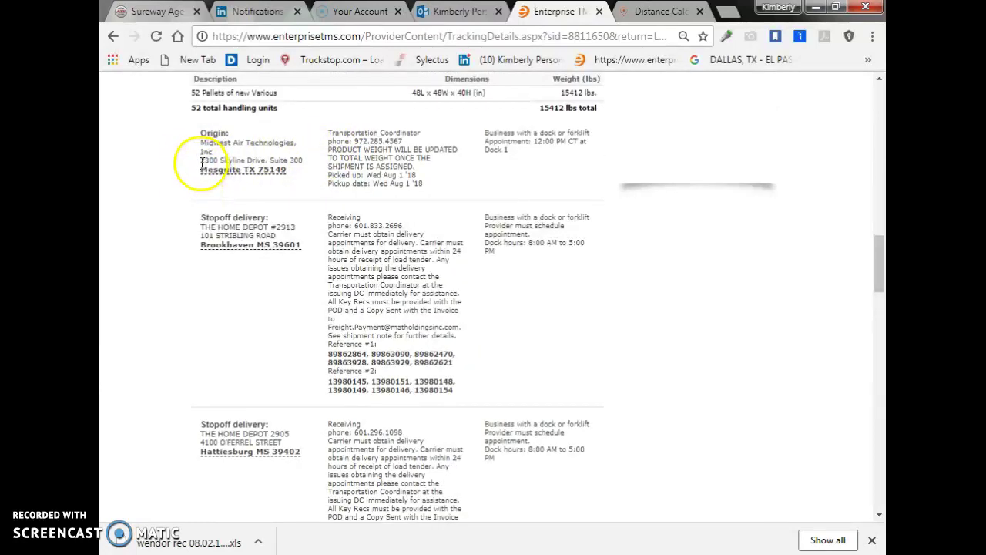
pyautogui.moveTo(201, 171); pyautogui.dragTo(284, 178)
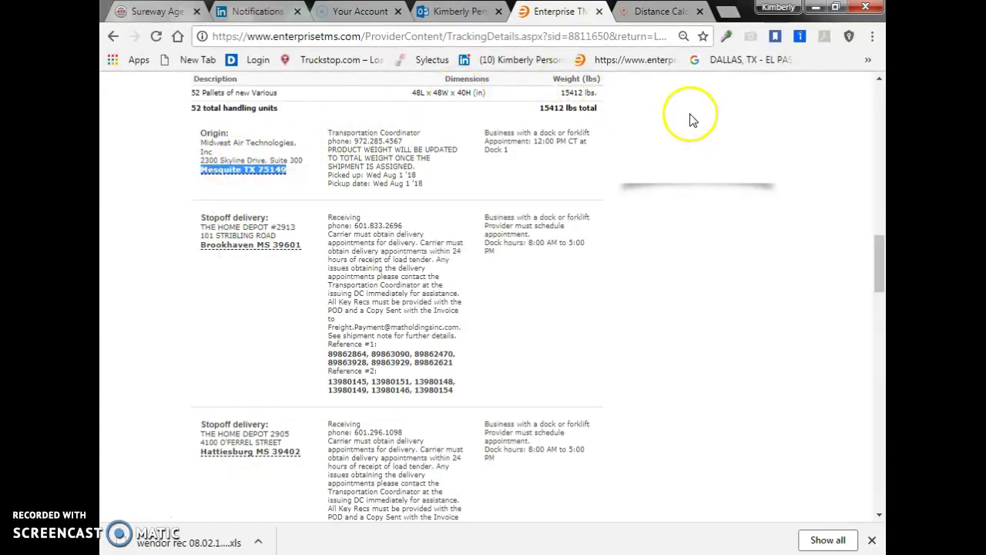
# Paste the copied origin into Distance Calculator's Start Location field
pyautogui.click(653, 12)
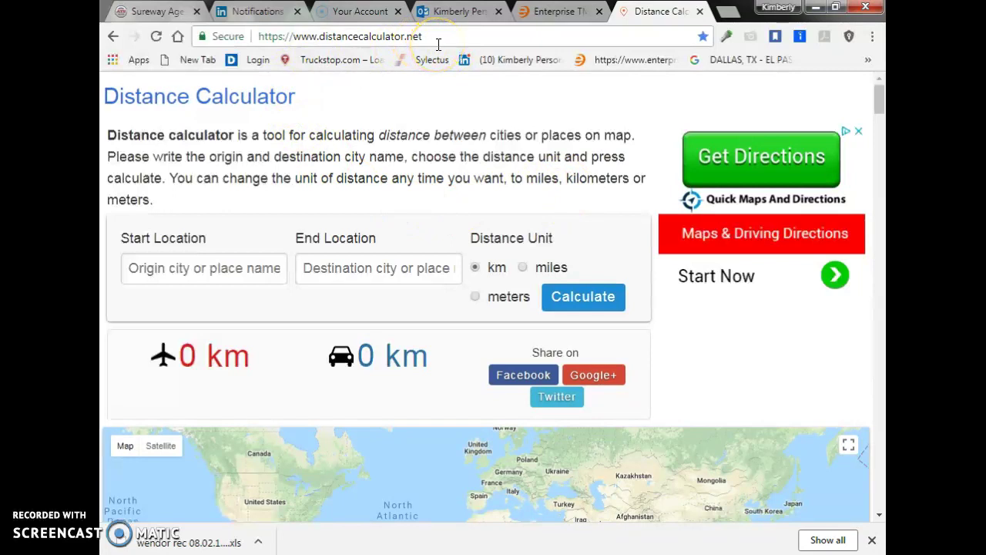
pyautogui.click(552, 13)
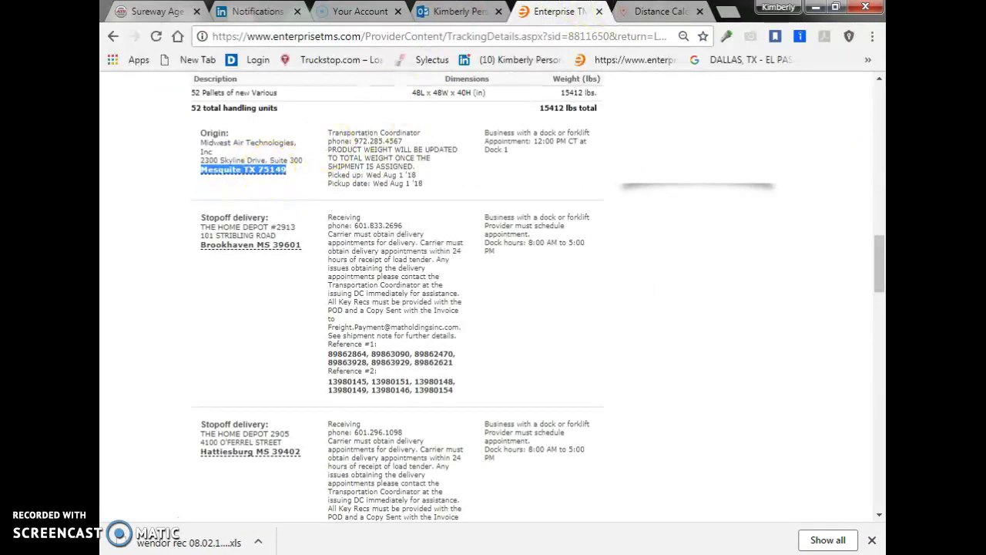
pyautogui.click(653, 11)
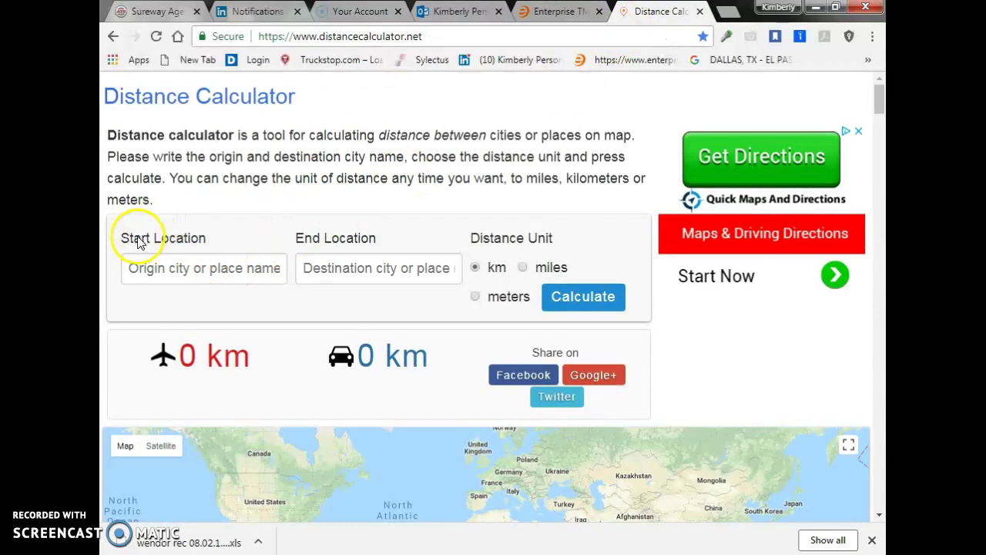
pyautogui.click(166, 269)
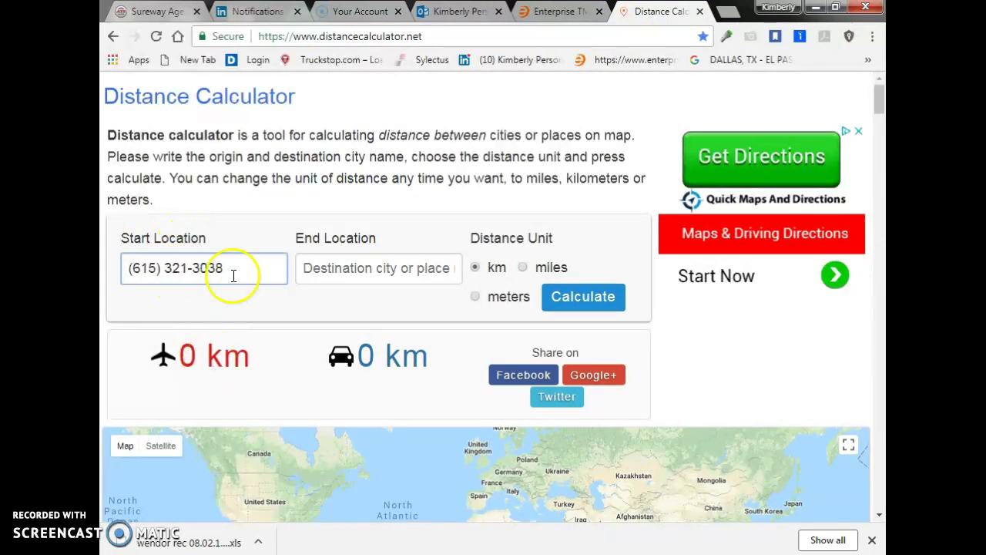
# Re-copy Mesquite TX 75149 and set it as the start location using the Mesquite, TX 75149, USA suggestion
pyautogui.hotkey('ctrl', 'shift', 'Tab')
pyautogui.click(210, 164)
pyautogui.moveTo(199, 176); pyautogui.dragTo(287, 176)
pyautogui.hotkey('ctrl', 'c')
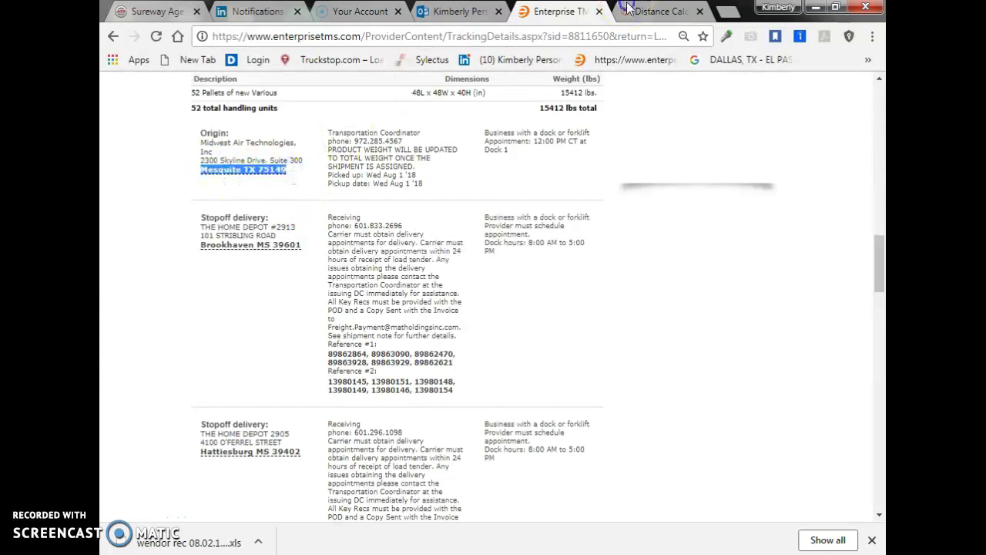
pyautogui.click(628, 8)
pyautogui.moveTo(236, 265); pyautogui.dragTo(124, 282)
pyautogui.hotkey('ctrl', 'v')
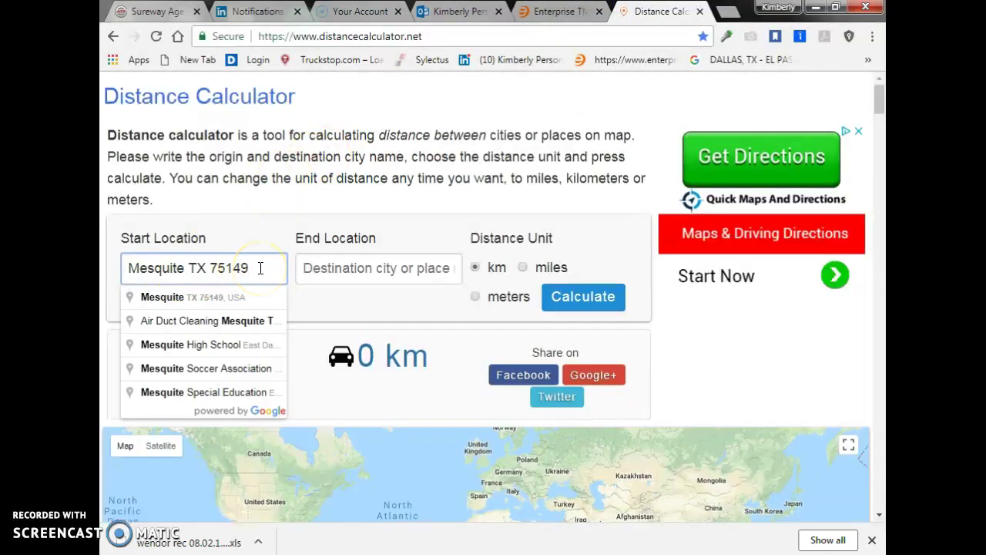
pyautogui.click(203, 301)
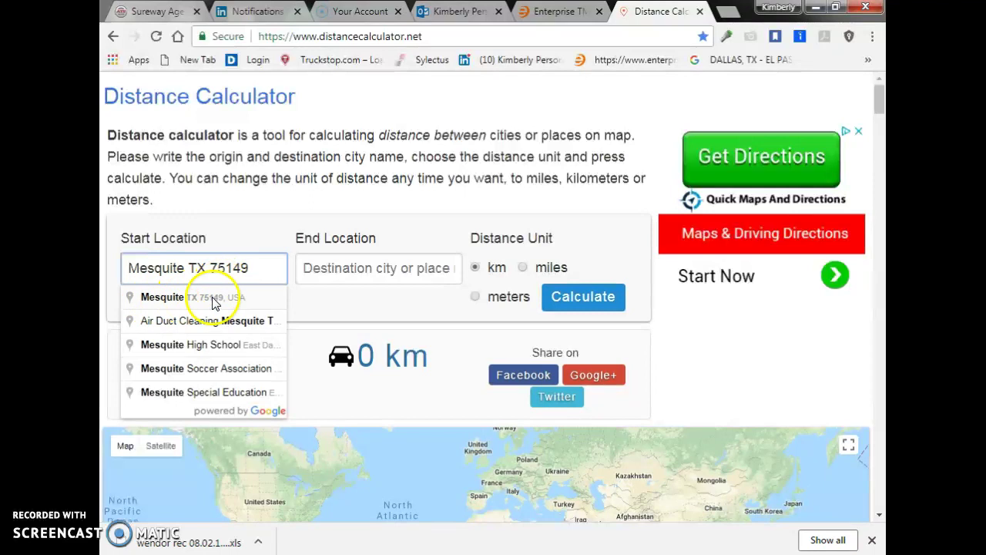
pyautogui.click(213, 300)
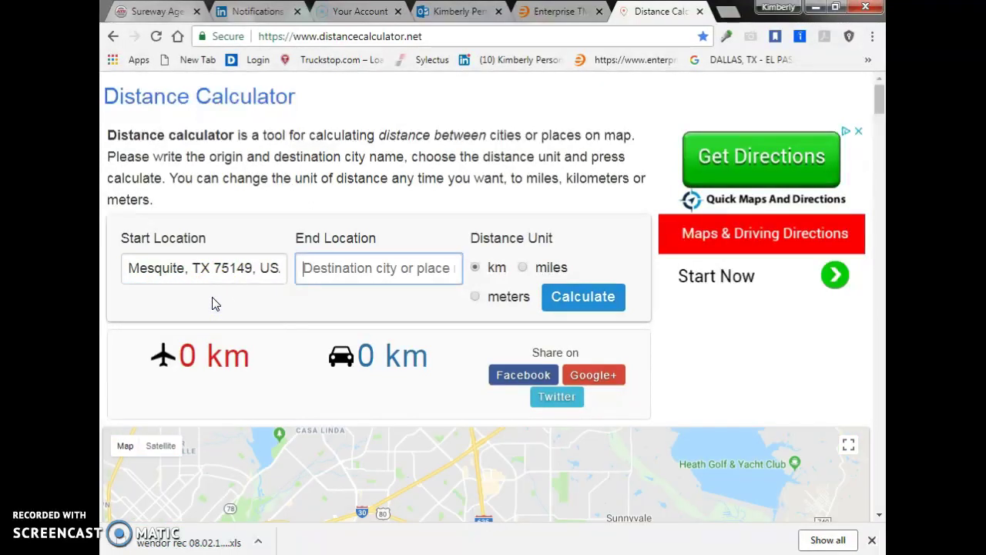
pyautogui.click(546, 7)
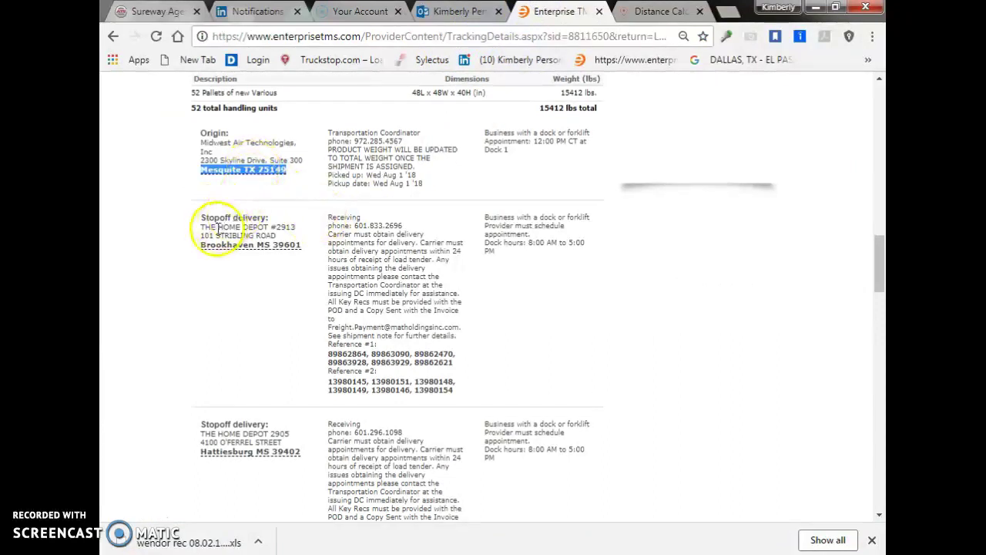
# Set Brookhaven MS 39601 as the end location, giving 689 km driving, and view the route map
pyautogui.moveTo(199, 245); pyautogui.dragTo(303, 251)
pyautogui.hotkey('ctrl', 'c')
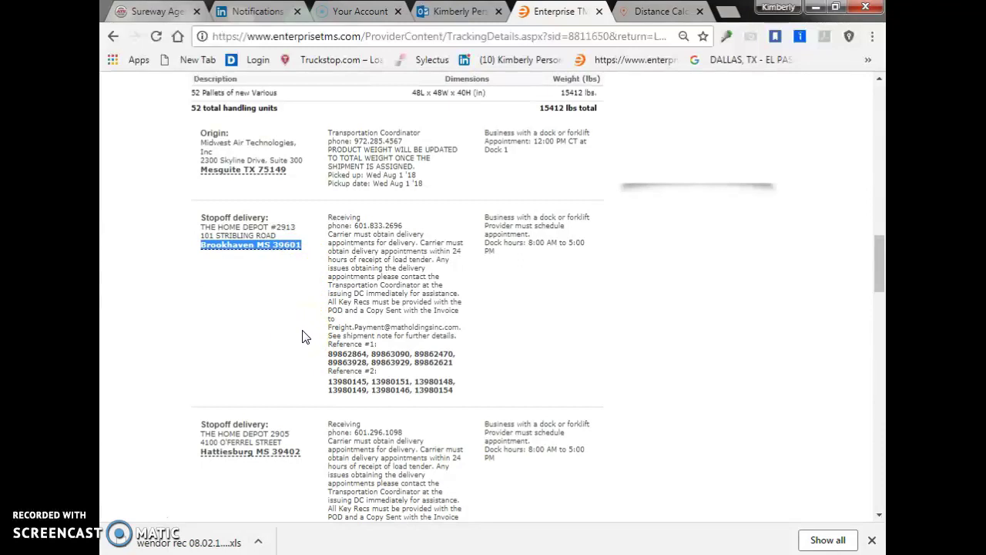
pyautogui.click(647, 11)
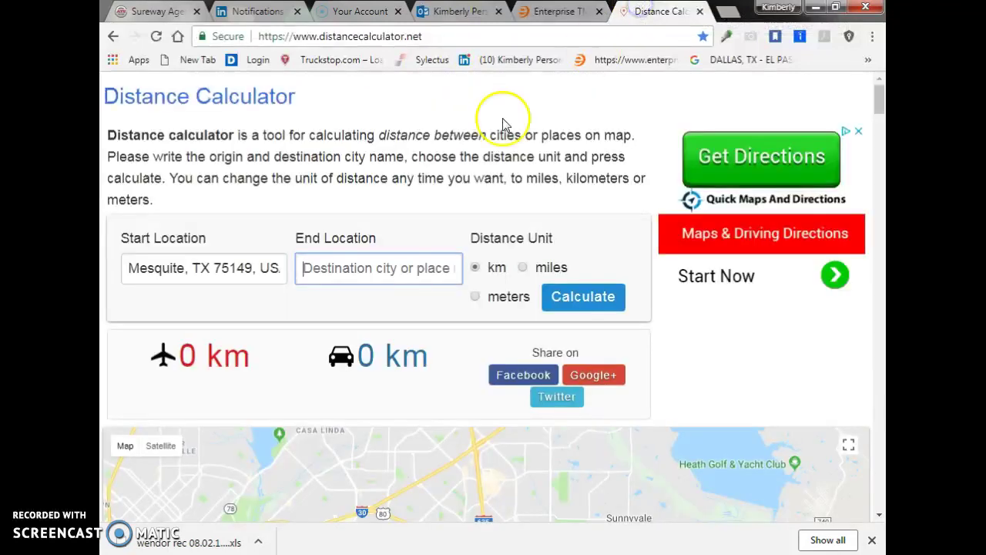
pyautogui.click(351, 268)
pyautogui.hotkey('ctrl', 'v')
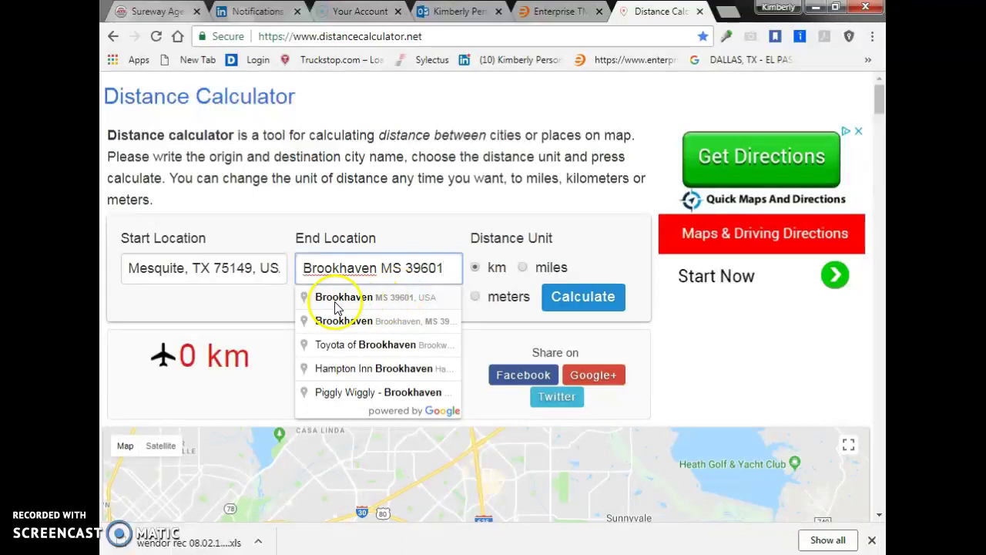
pyautogui.click(414, 300)
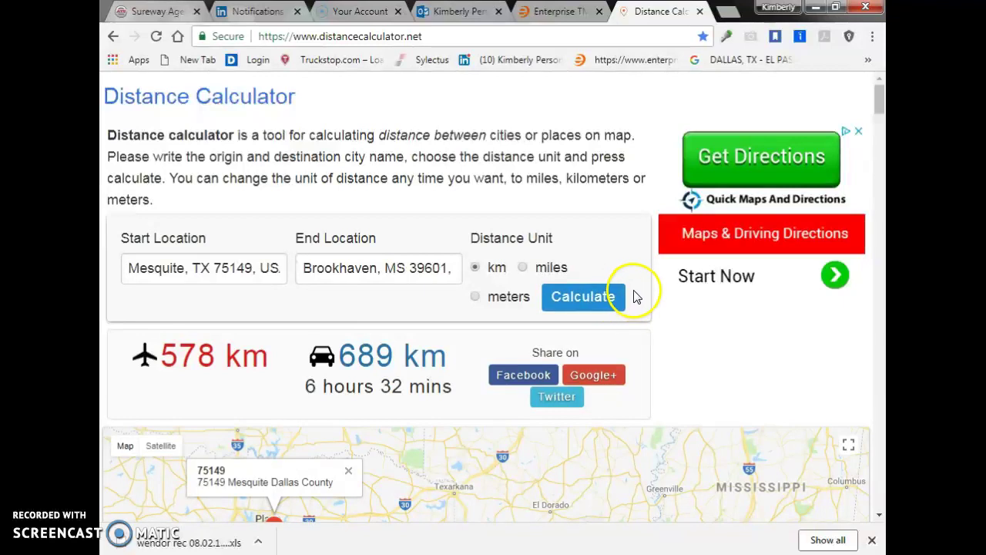
pyautogui.moveTo(878, 99); pyautogui.dragTo(880, 114)
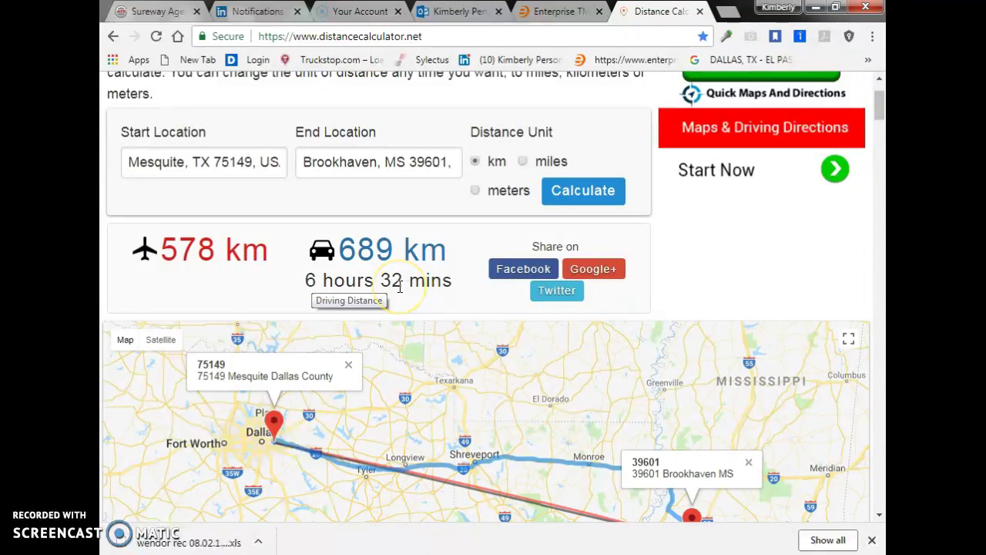
pyautogui.click(539, 13)
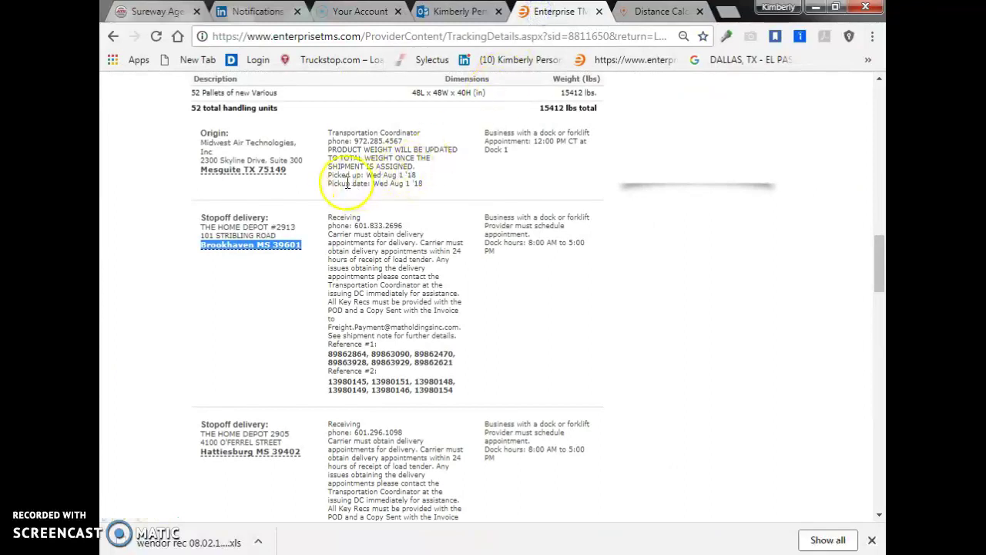
# Highlight the origin's 12:00 PM CT appointment time in the tracking details
pyautogui.click(533, 143)
pyautogui.moveTo(564, 140); pyautogui.dragTo(583, 141)
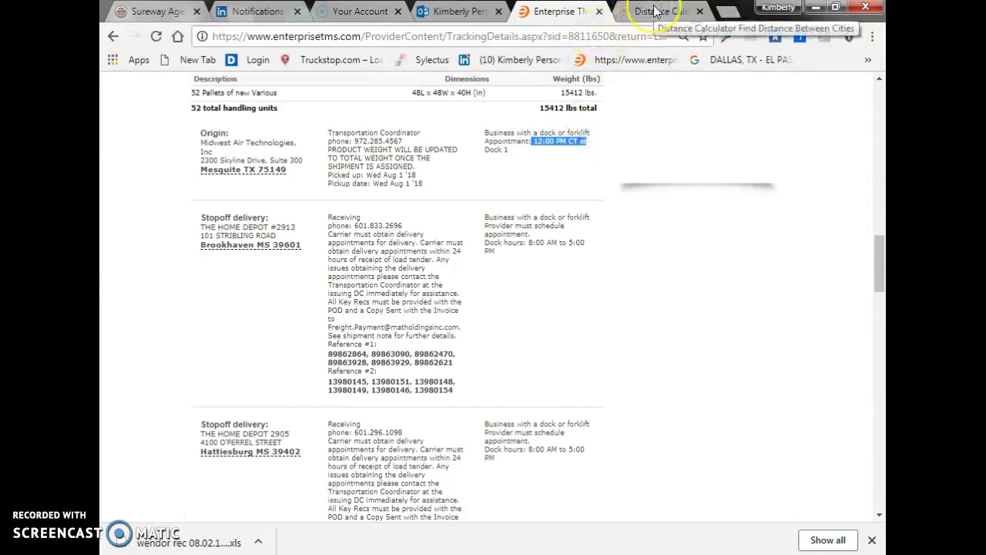
pyautogui.click(553, 152)
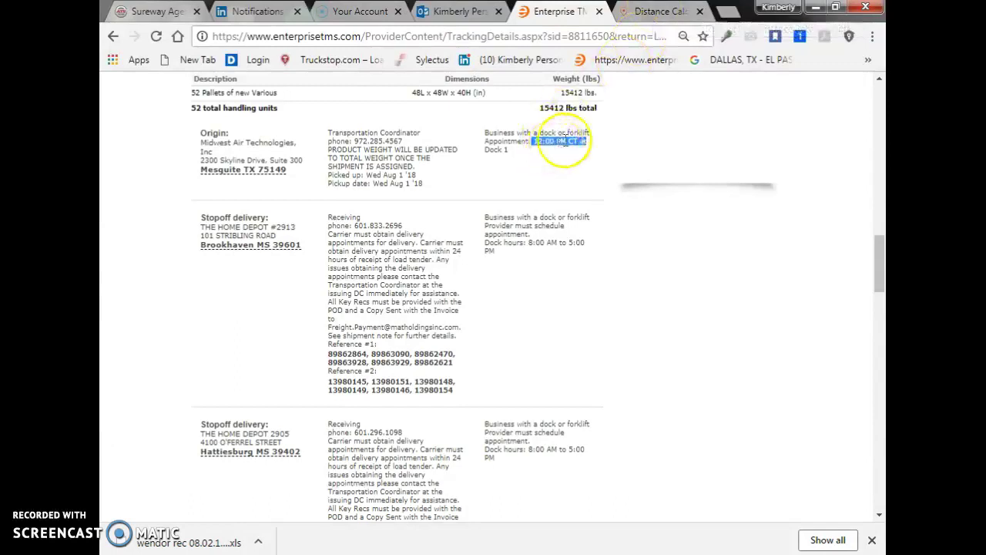
# Glance at the Mesquite–Brookhaven distance, then highlight Brookhaven's 8:00 AM–5:00 PM dock hours
pyautogui.click(653, 12)
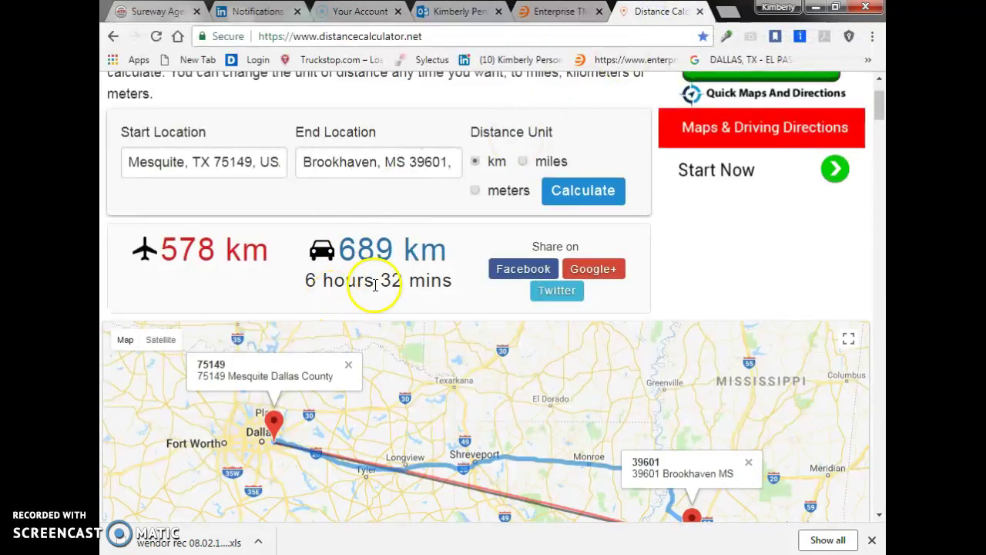
pyautogui.click(551, 12)
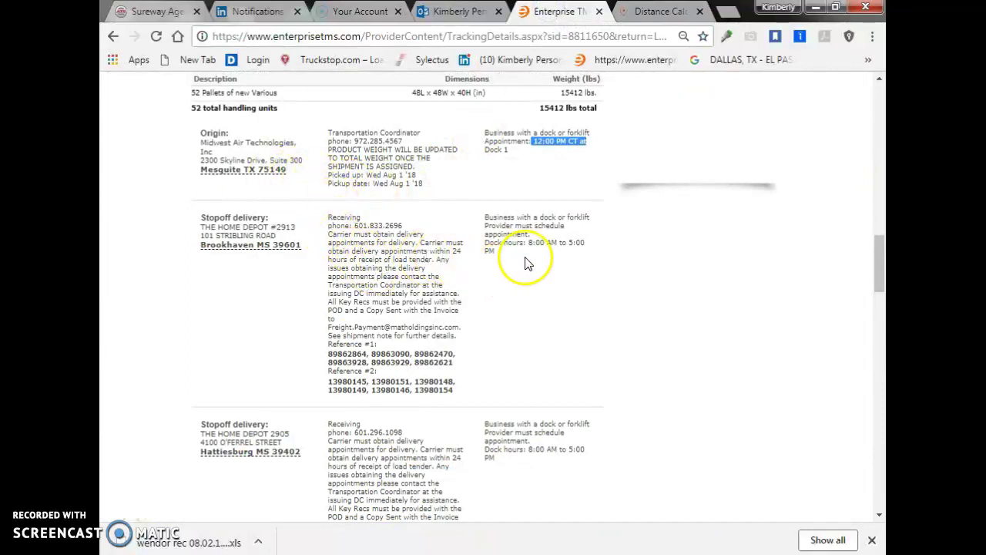
pyautogui.moveTo(485, 243); pyautogui.dragTo(546, 242)
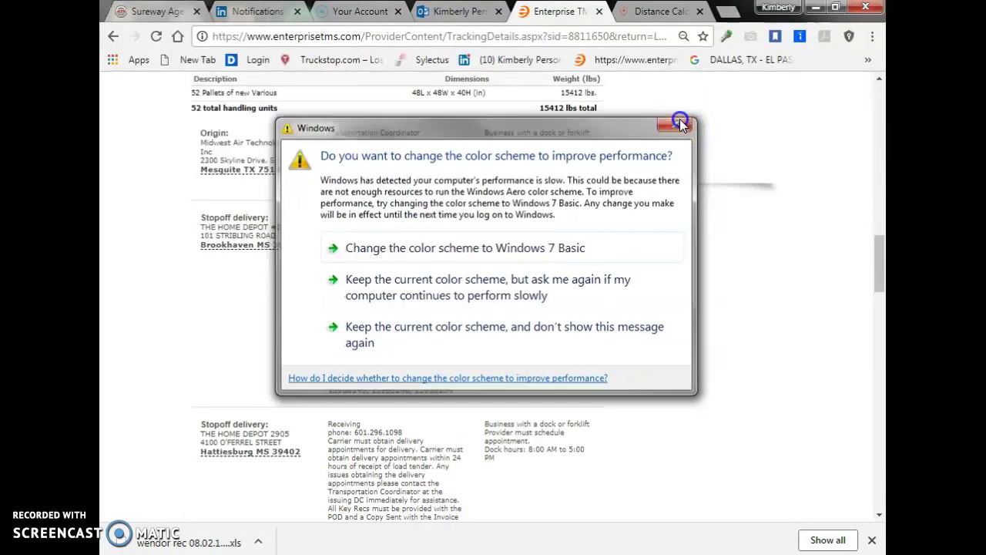
pyautogui.click(681, 121)
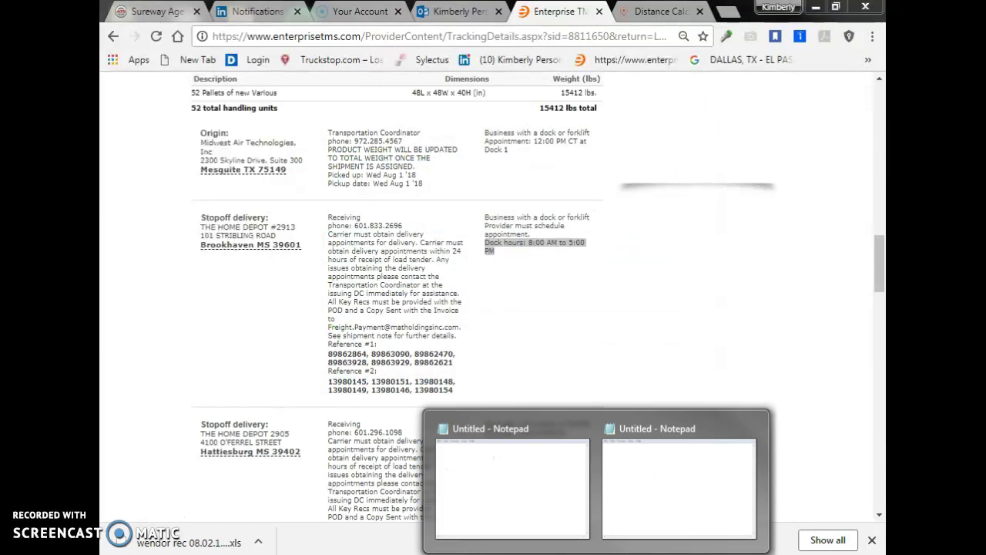
pyautogui.click(508, 528)
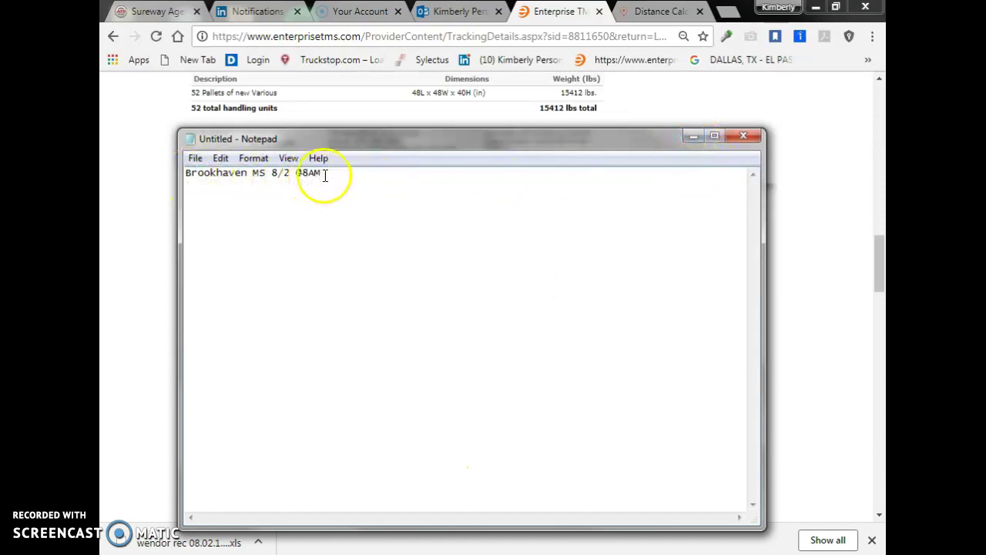
pyautogui.click(692, 142)
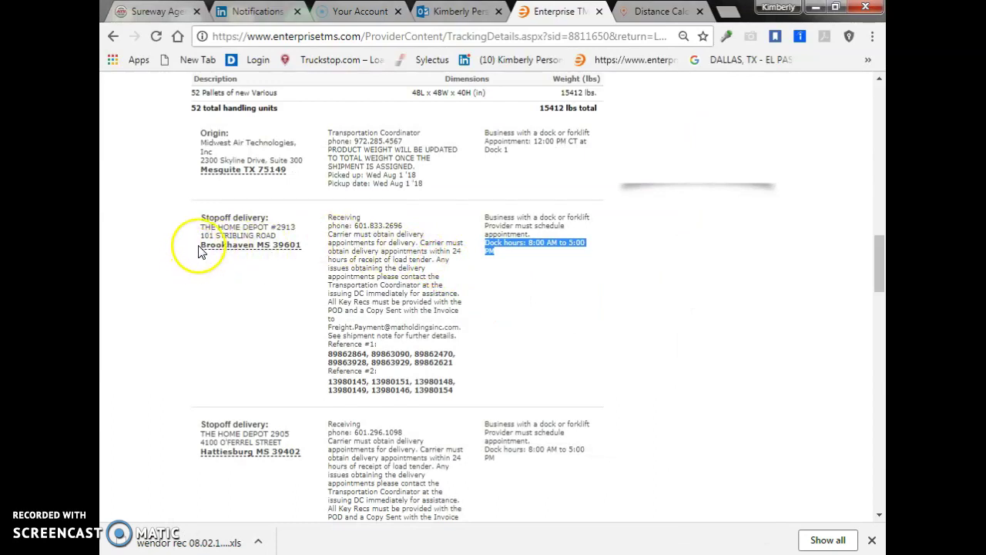
# Make Brookhaven, MS 39601 the start location, then select the Hattiesburg MS 39402 stop address
pyautogui.scroll(-2, 262, 462)
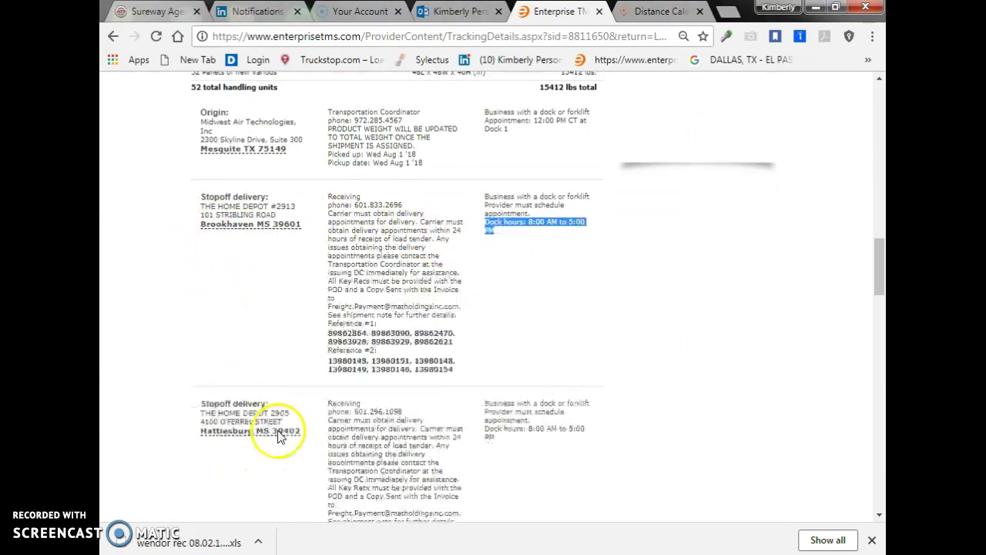
pyautogui.scroll(1, 291, 377)
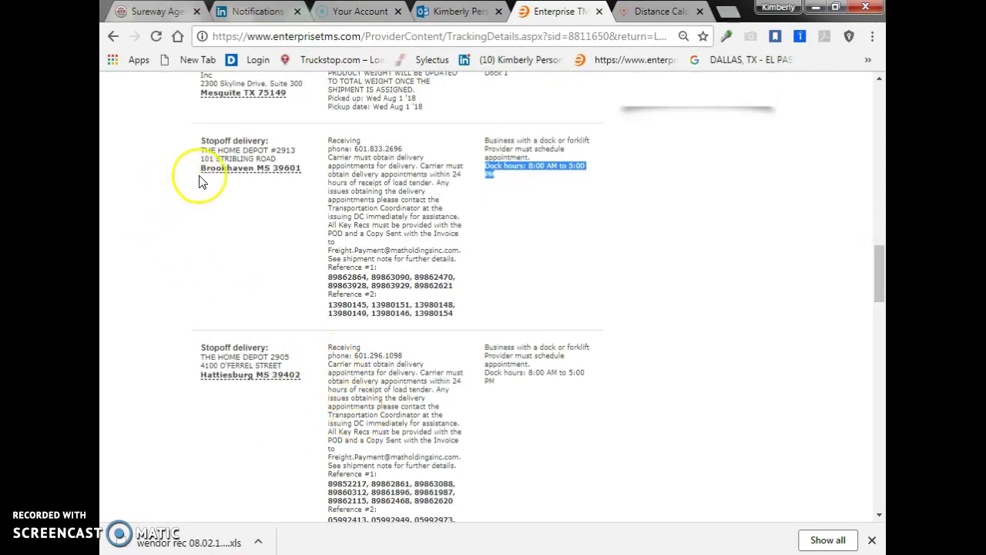
pyautogui.moveTo(199, 170); pyautogui.dragTo(302, 169)
pyautogui.hotkey('ctrl', 'c')
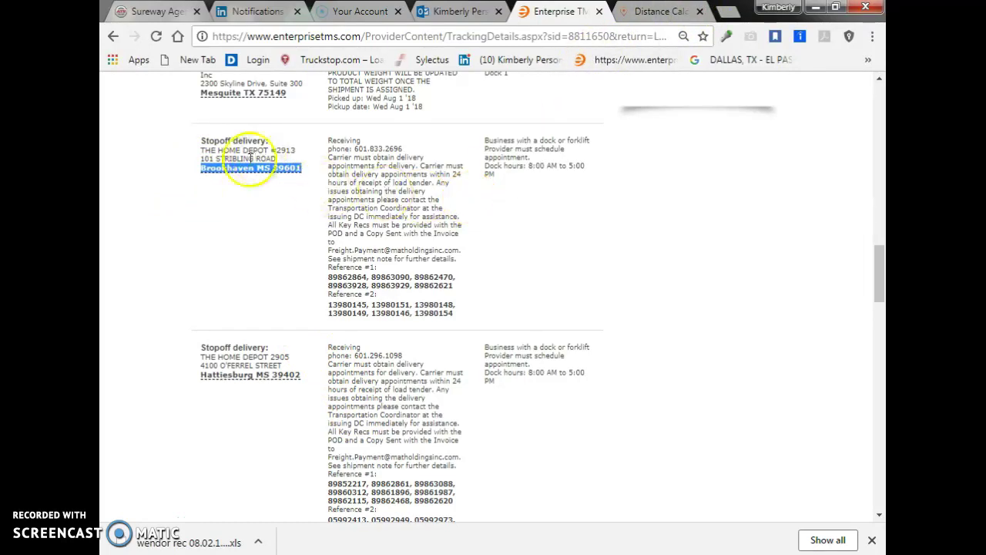
pyautogui.click(668, 12)
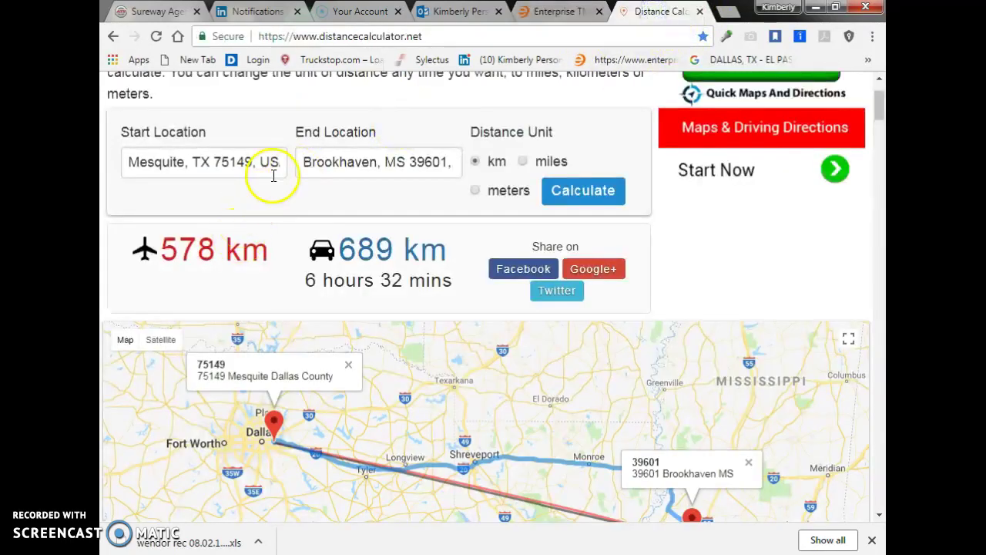
pyautogui.moveTo(126, 163); pyautogui.dragTo(285, 150)
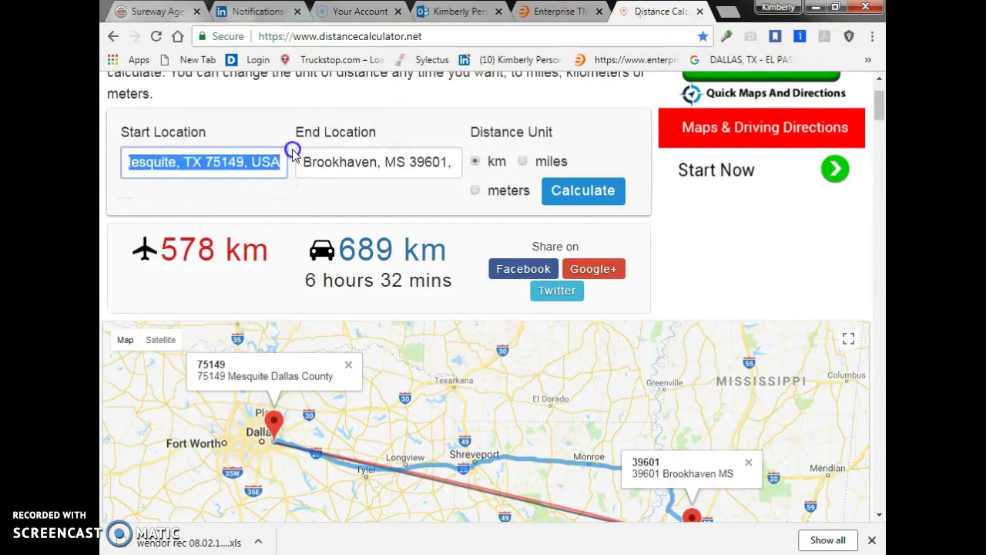
pyautogui.hotkey('ctrl', 'v')
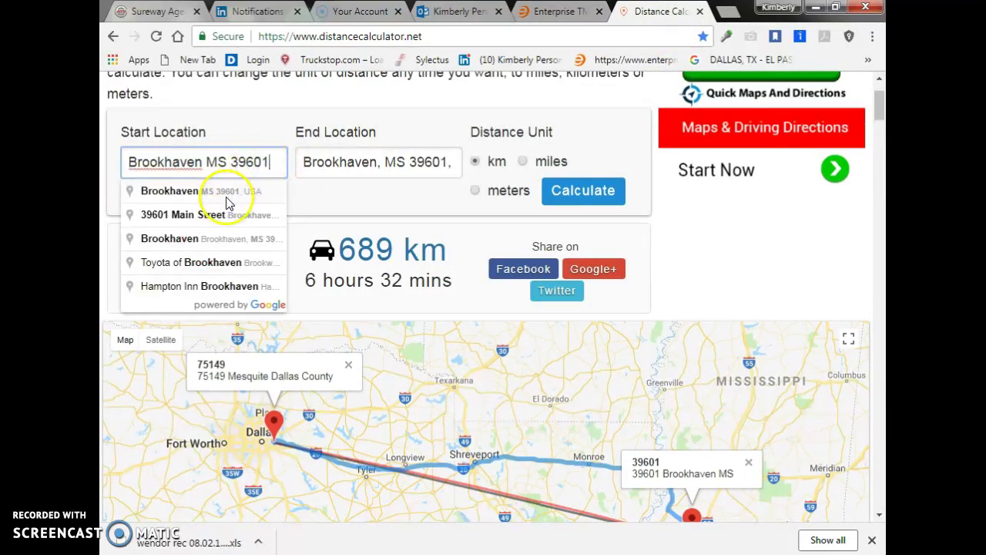
pyautogui.click(222, 194)
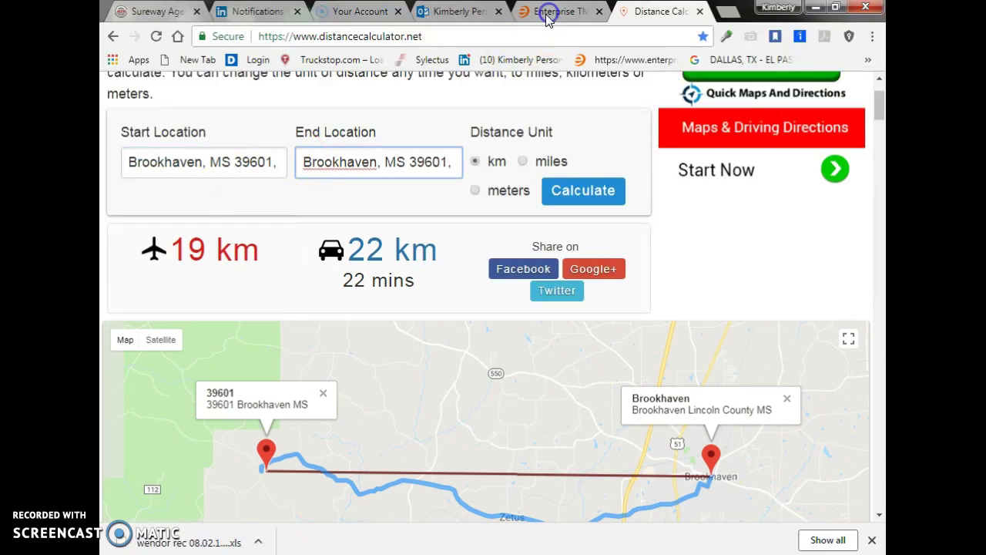
pyautogui.click(546, 14)
pyautogui.moveTo(201, 376); pyautogui.dragTo(303, 381)
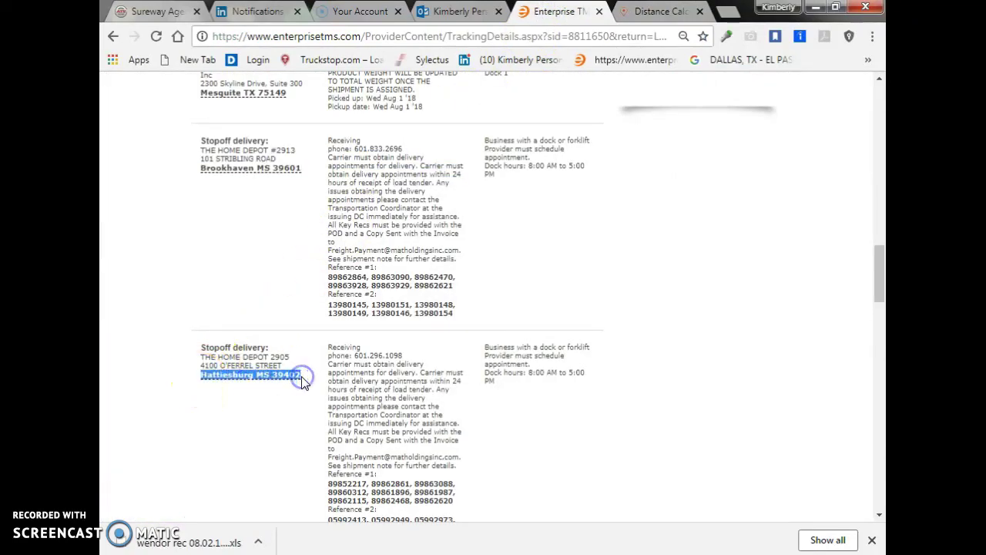
# Set the end location to Hattiesburg, MS 39402 and calculate the leg: 115 km, 1 hour 22 mins
pyautogui.click(658, 11)
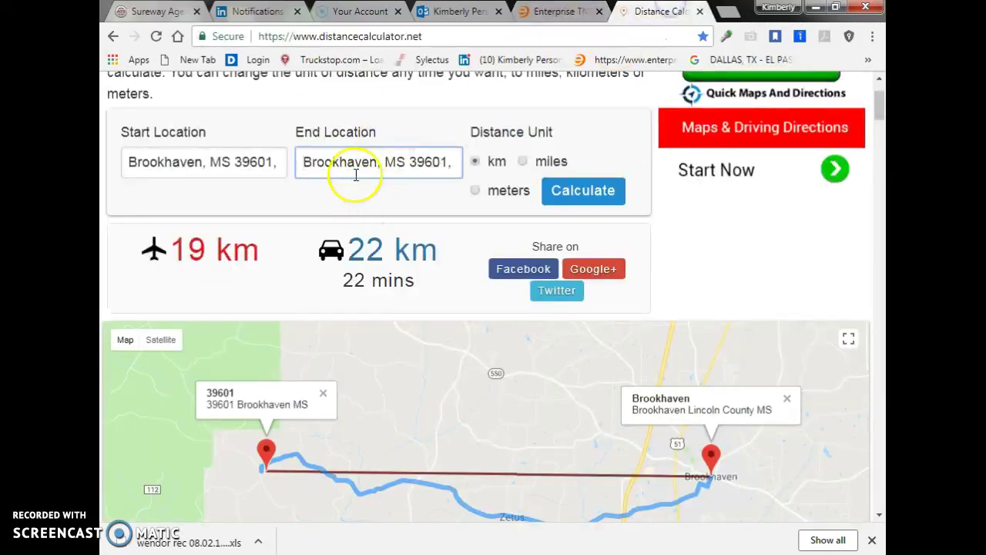
pyautogui.moveTo(306, 161); pyautogui.dragTo(468, 165)
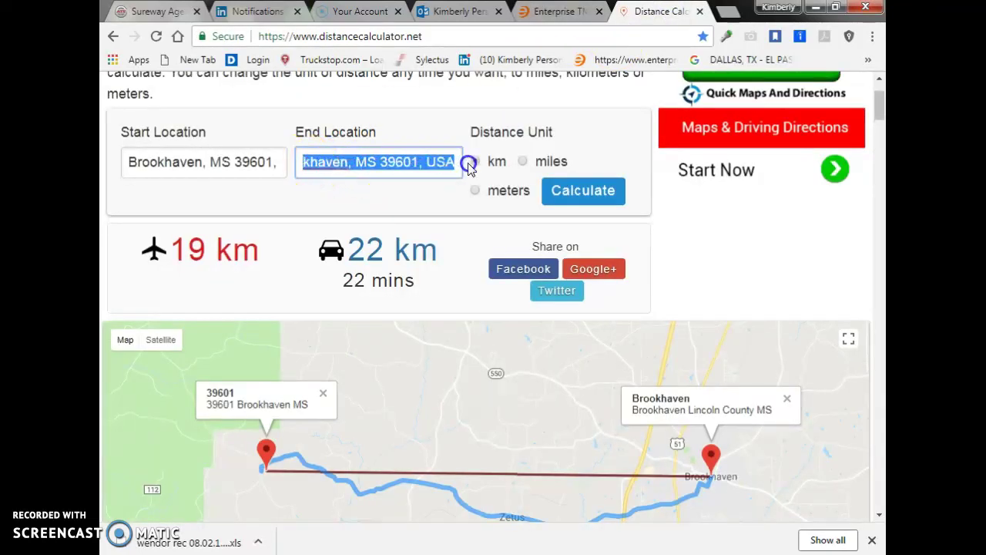
pyautogui.write('Hattiesburg MS 39402')
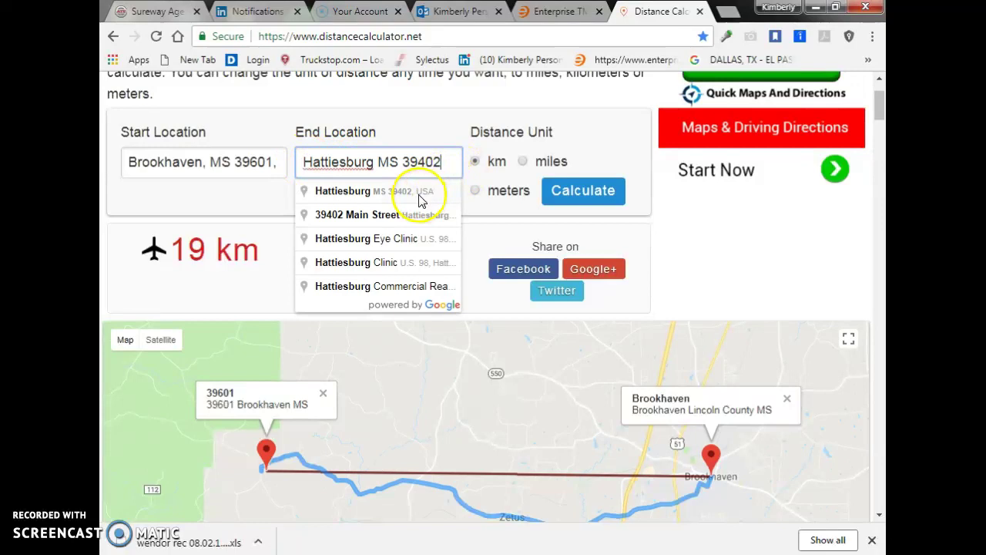
pyautogui.click(408, 191)
pyautogui.click(574, 204)
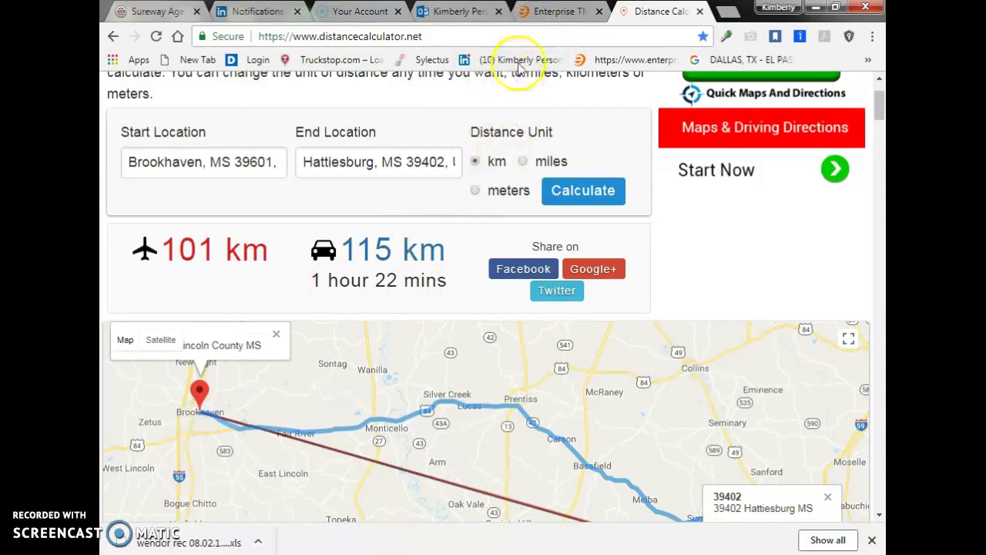
pyautogui.click(540, 20)
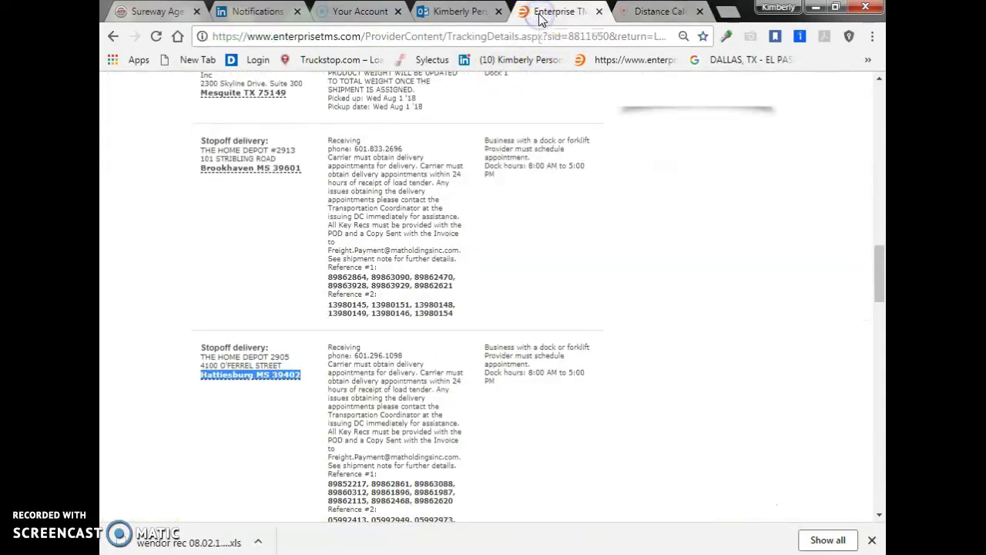
# Review the Hattiesburg stop, then highlight the leg's 1 hour 22 mins drive time
pyautogui.scroll(-1, 293, 378)
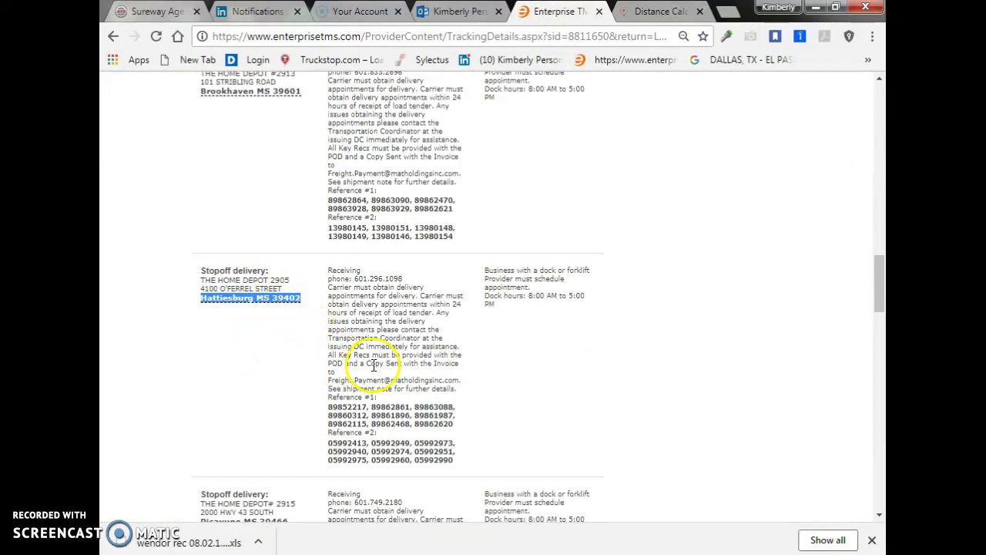
pyautogui.scroll(1, 385, 382)
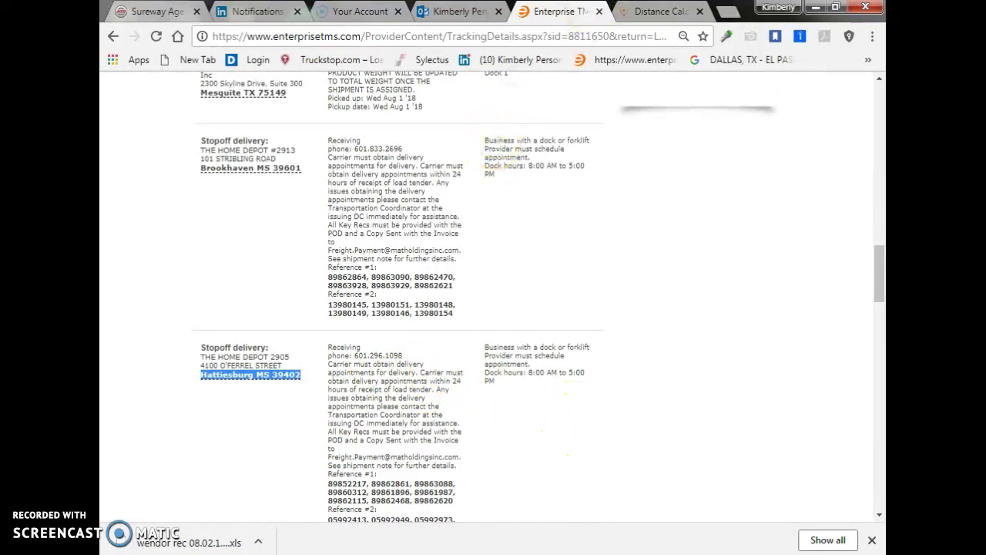
pyautogui.click(621, 11)
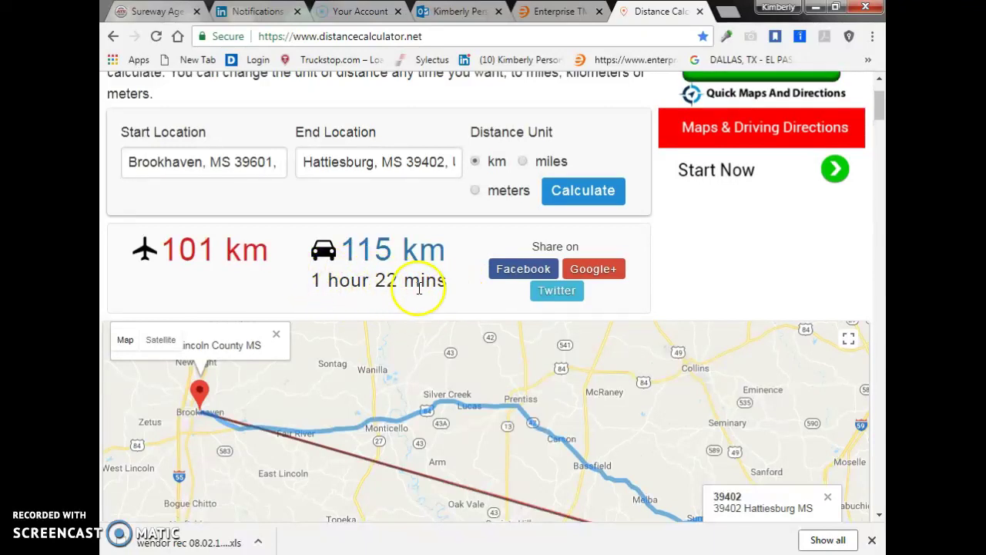
pyautogui.moveTo(316, 281); pyautogui.dragTo(456, 289)
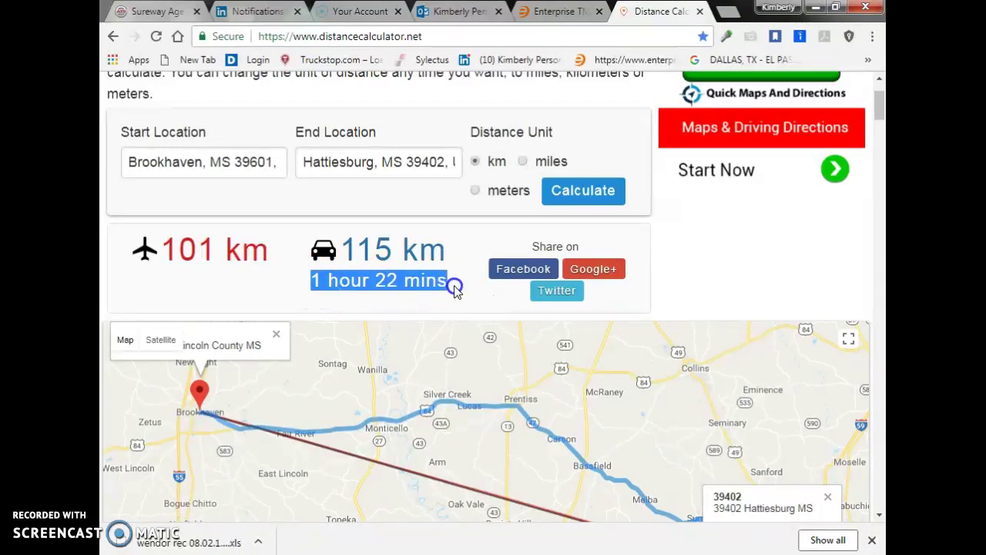